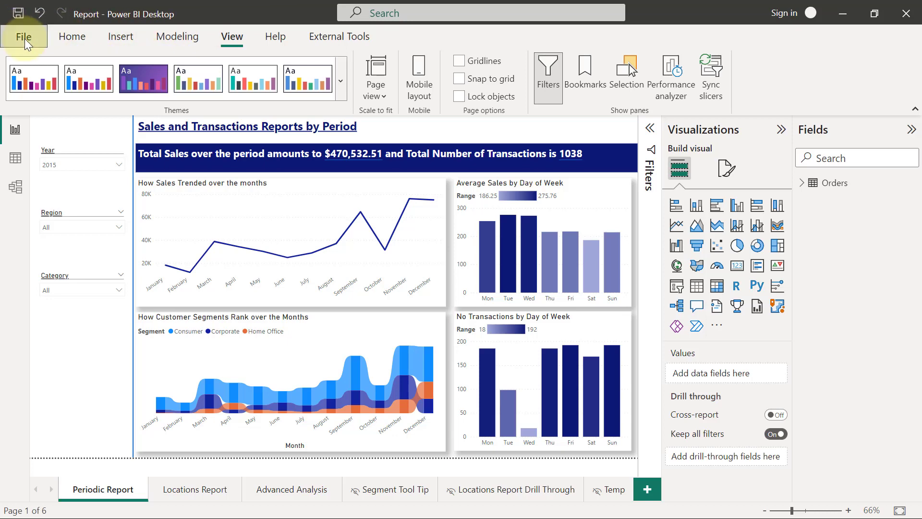
Export the report to PDF through File > Export > Export to PDF
click(25, 38)
click(36, 208)
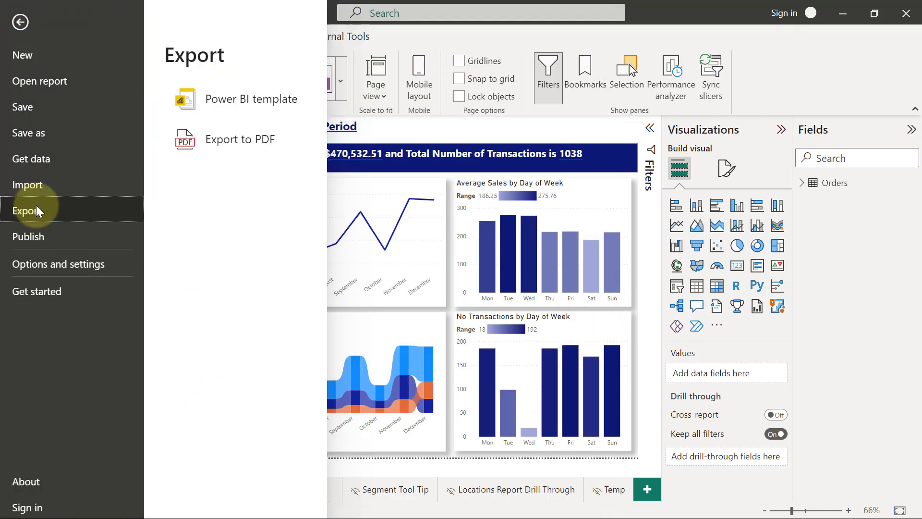
click(226, 138)
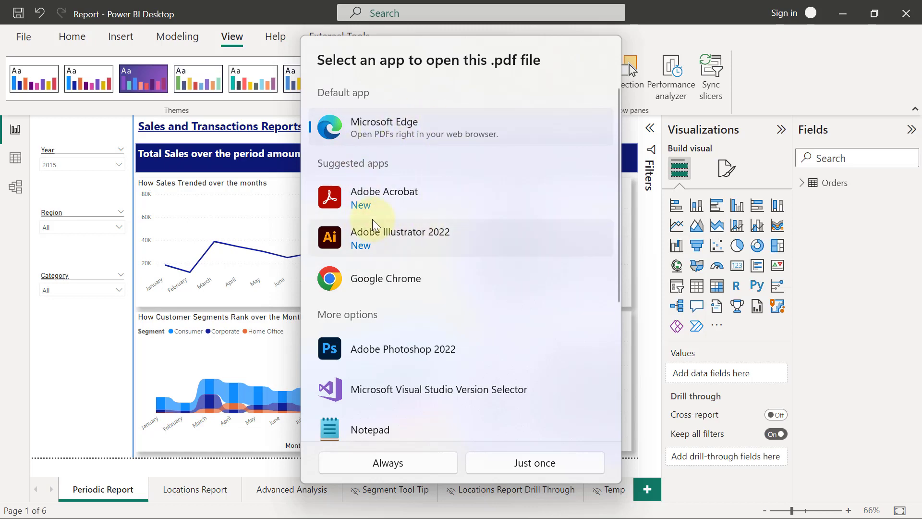
Open Report.pdf just once in Edge, scroll through its 3 pages, and cancel saving a copy
click(540, 463)
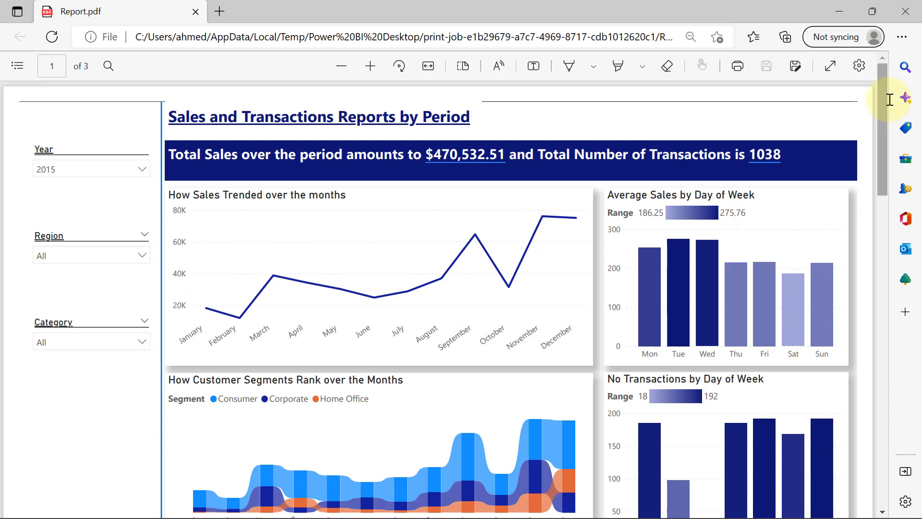
drag(883, 114, 496, 118)
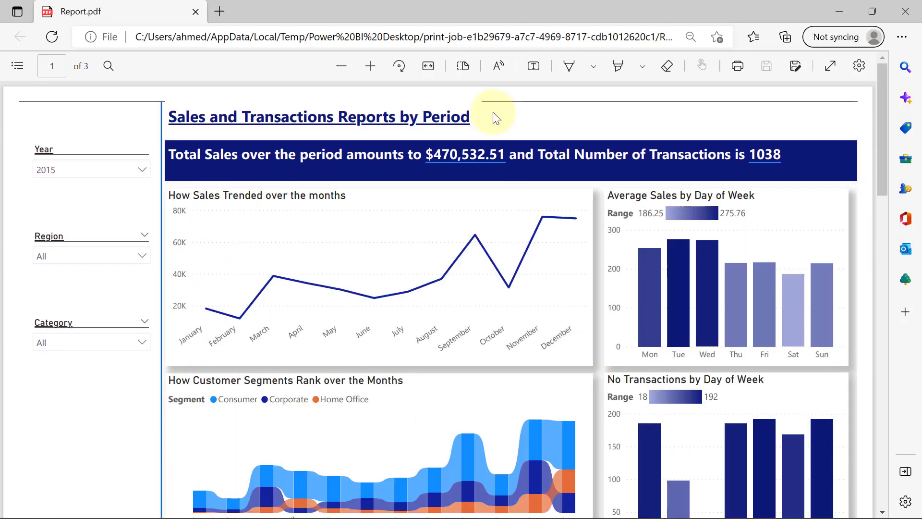
click(794, 66)
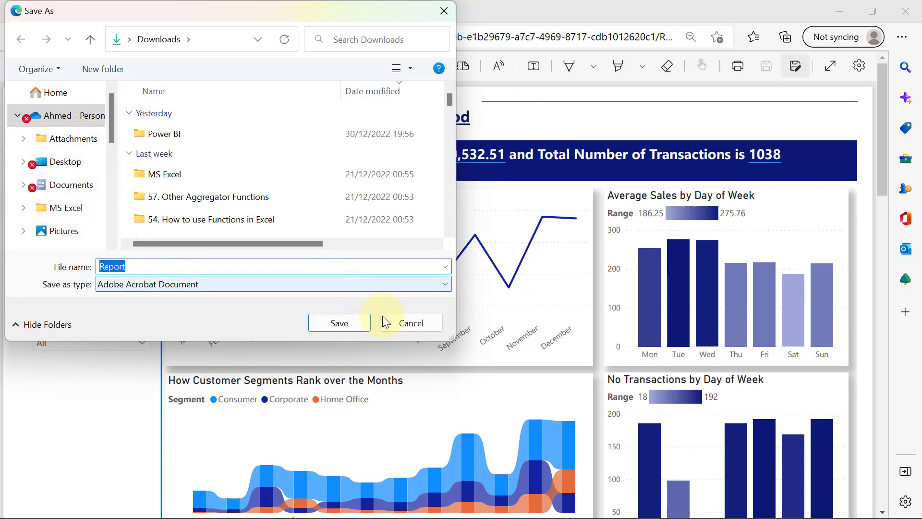
click(407, 321)
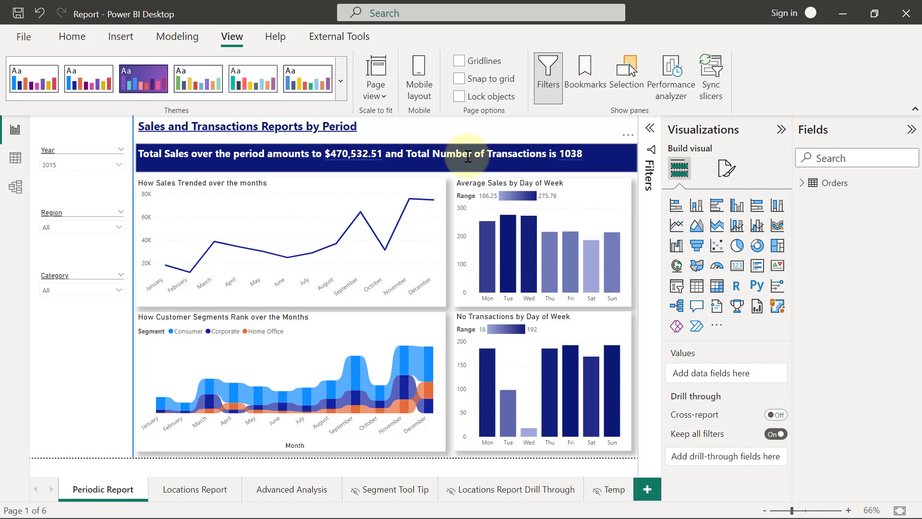
Sign in to Power BI with the work e-mail address, account and password
click(783, 12)
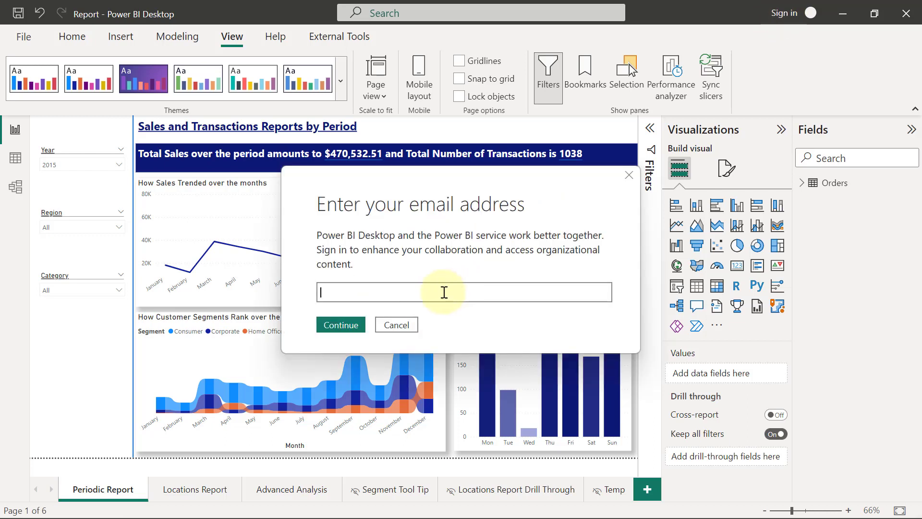
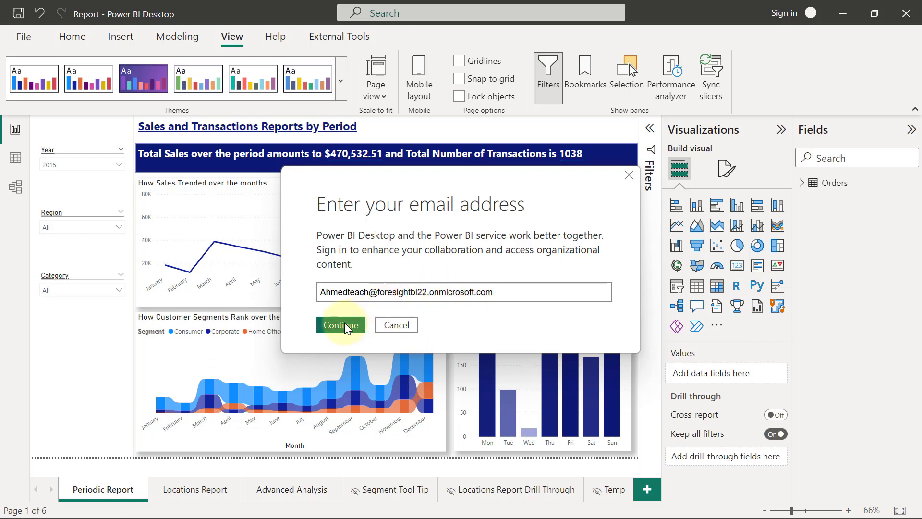
click(345, 322)
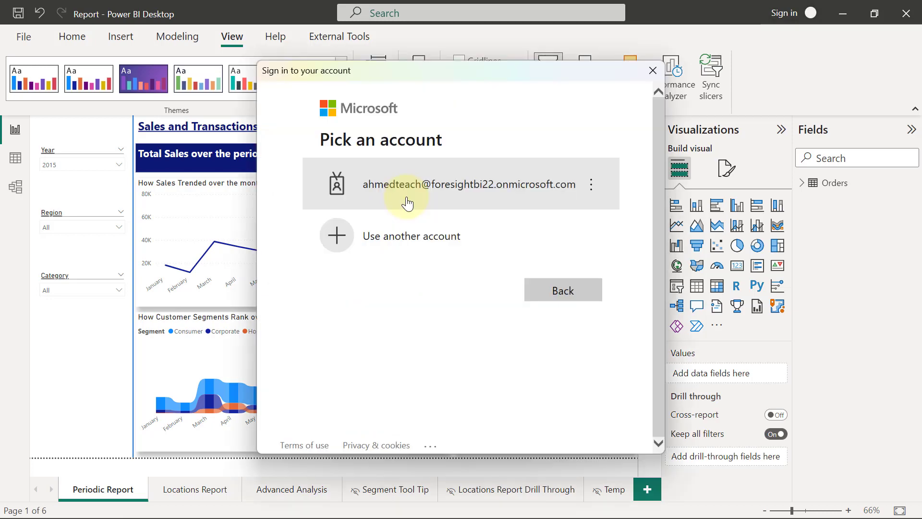
click(406, 201)
click(562, 268)
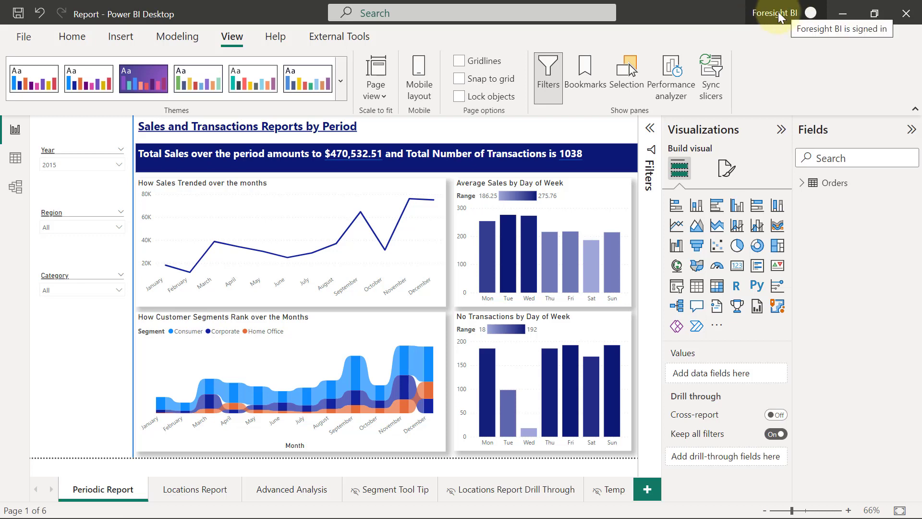
Save Report.pbix, publish it to My workspace, and open it in the browser
click(17, 19)
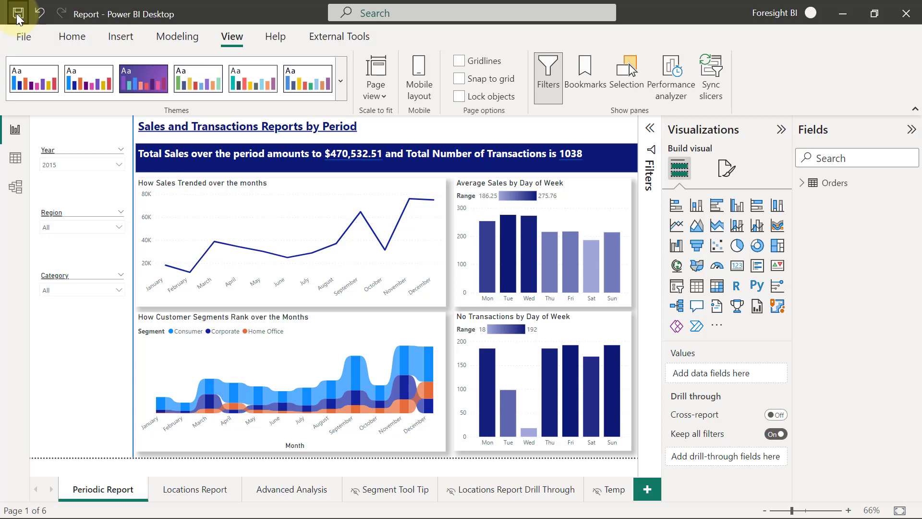
click(70, 38)
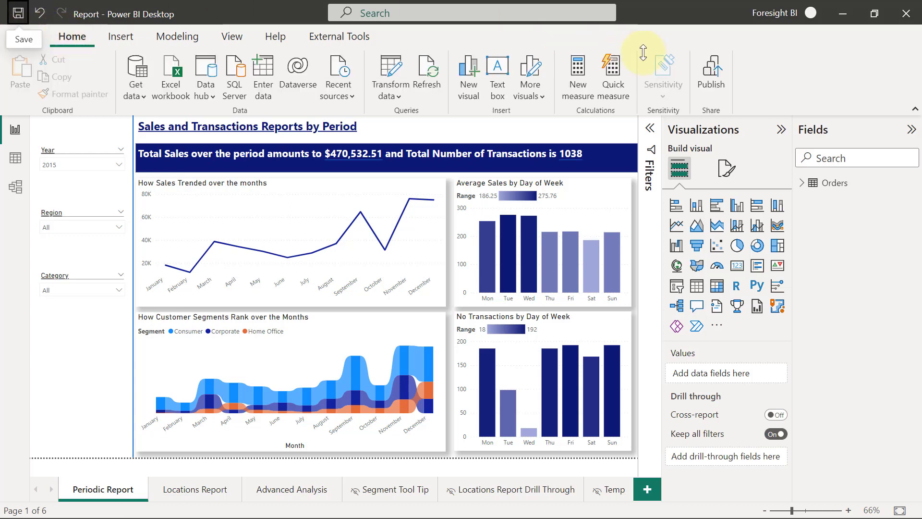
click(711, 71)
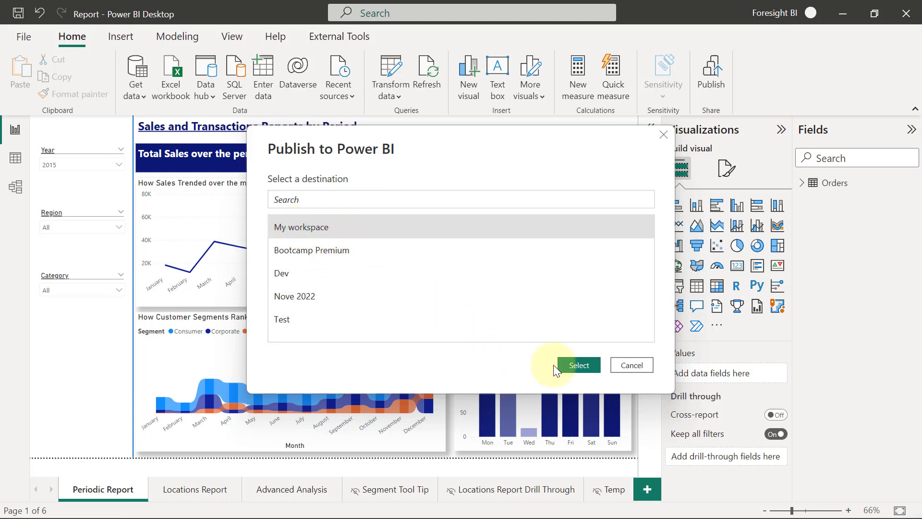
click(570, 364)
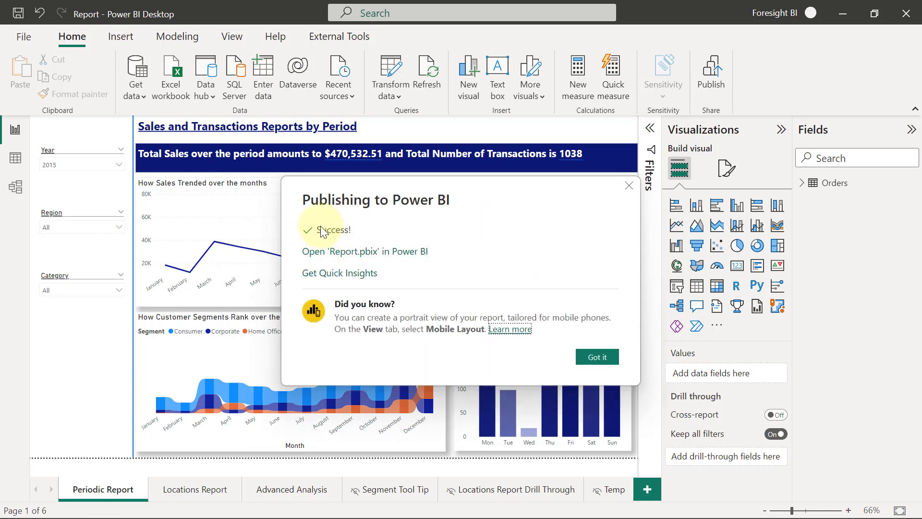
click(344, 258)
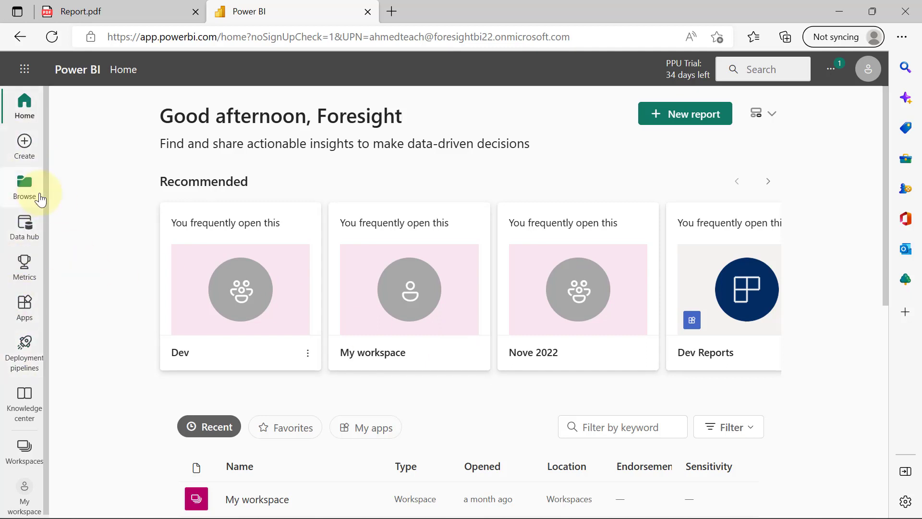
Go to My workspace and show only its reports and scorecards on the Content tab
scroll(44, 196, down, 1)
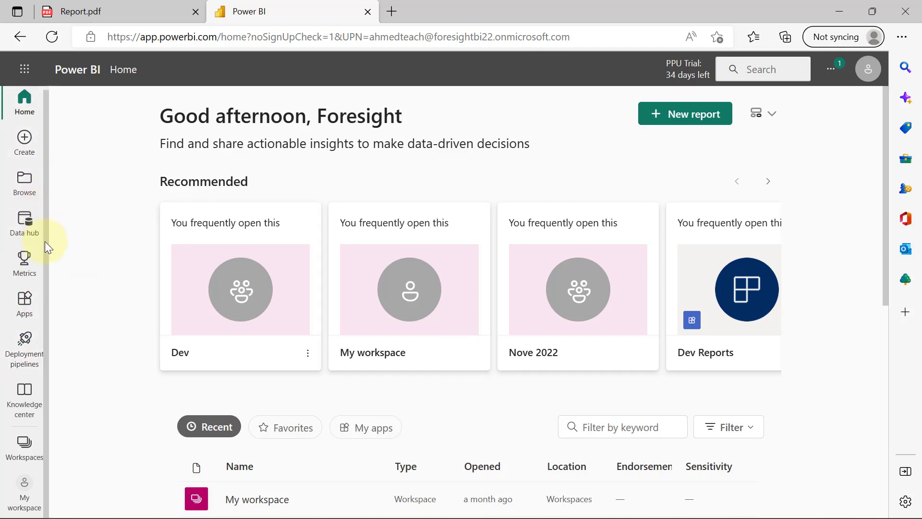
click(24, 485)
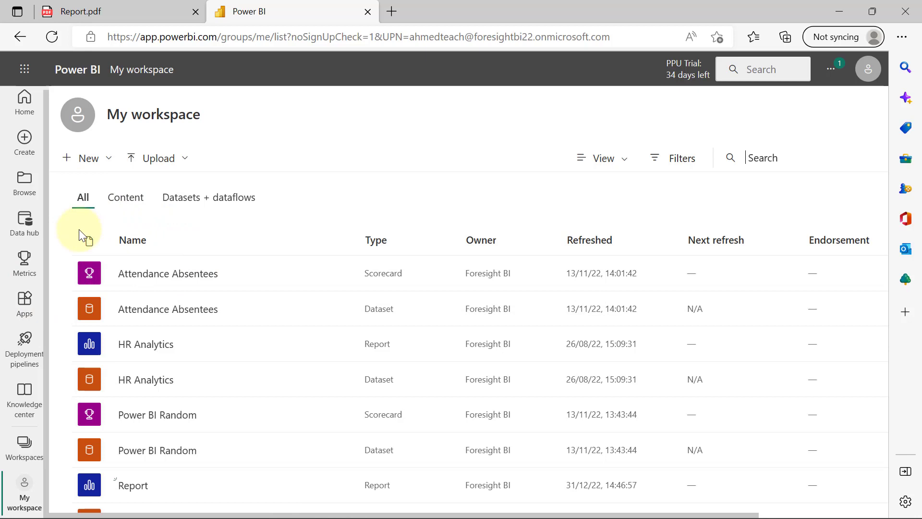
click(123, 205)
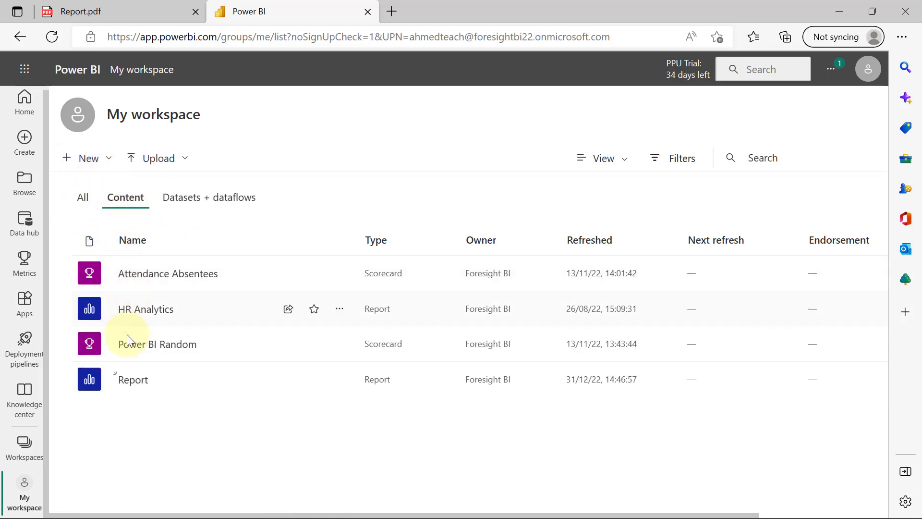
Open the published Report and filter the Region slicer to East
click(133, 381)
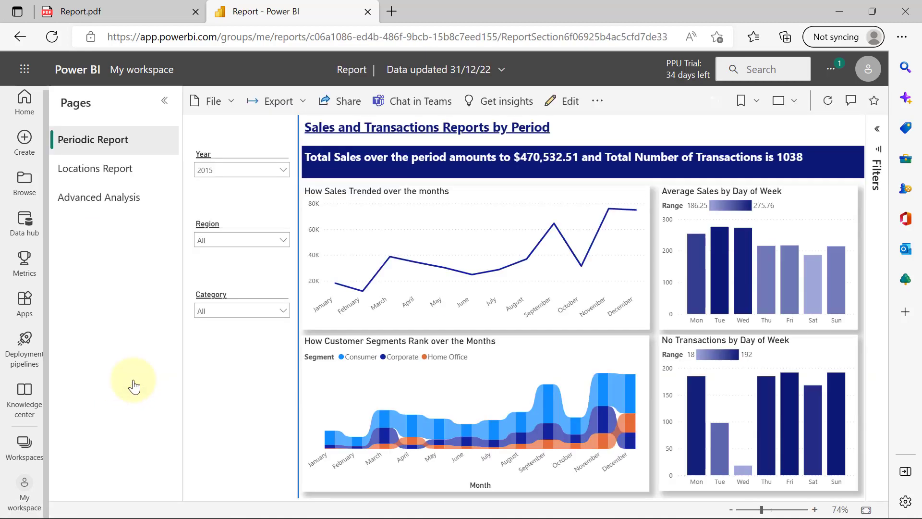
click(95, 141)
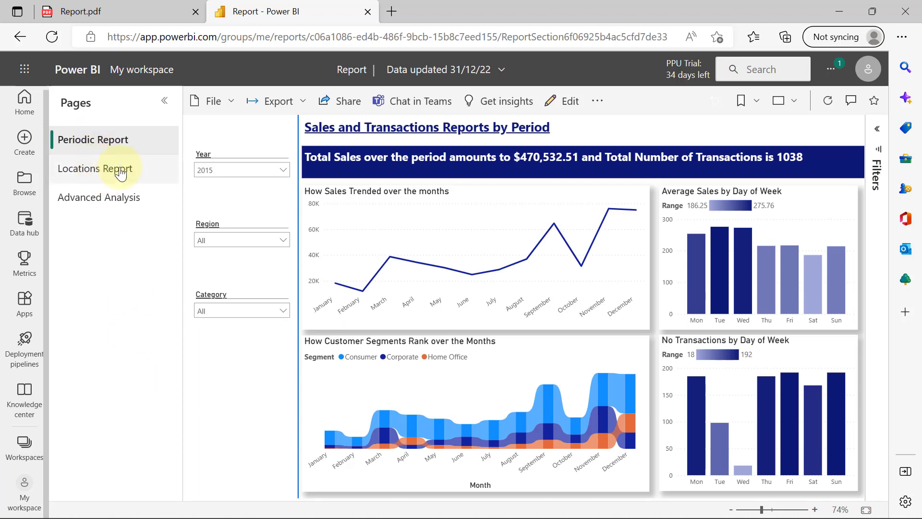
click(275, 238)
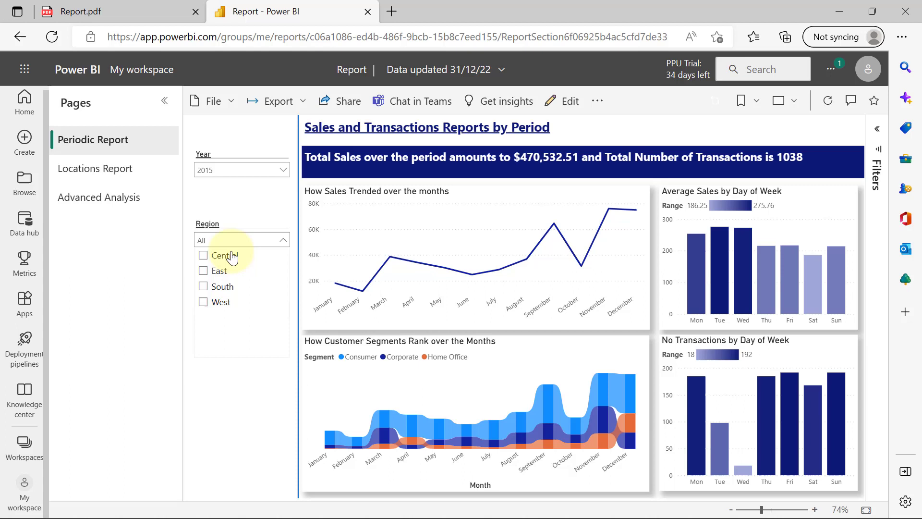
click(220, 273)
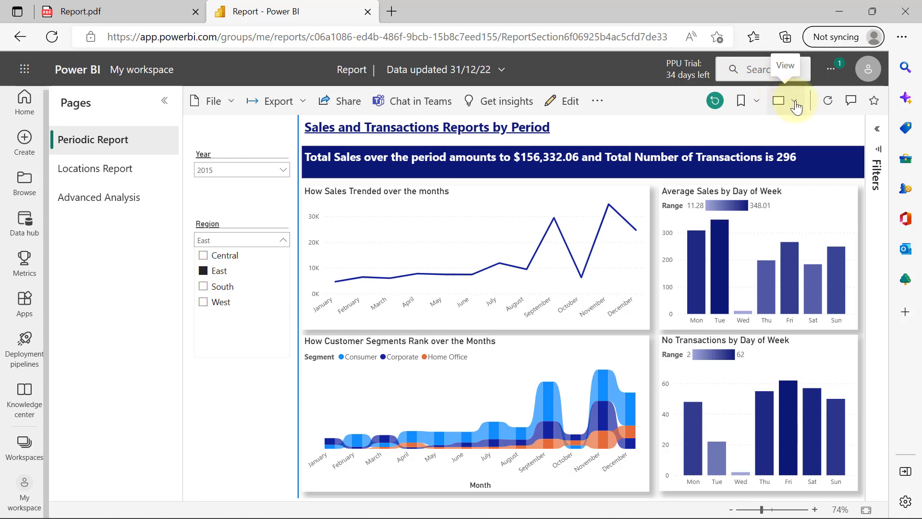
Show the report full screen and switch to the Advanced Analysis page
click(795, 105)
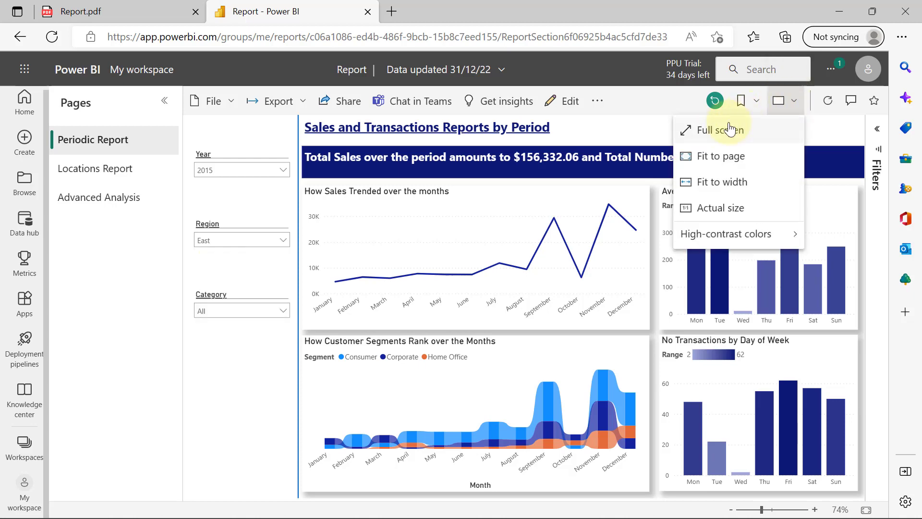
click(706, 132)
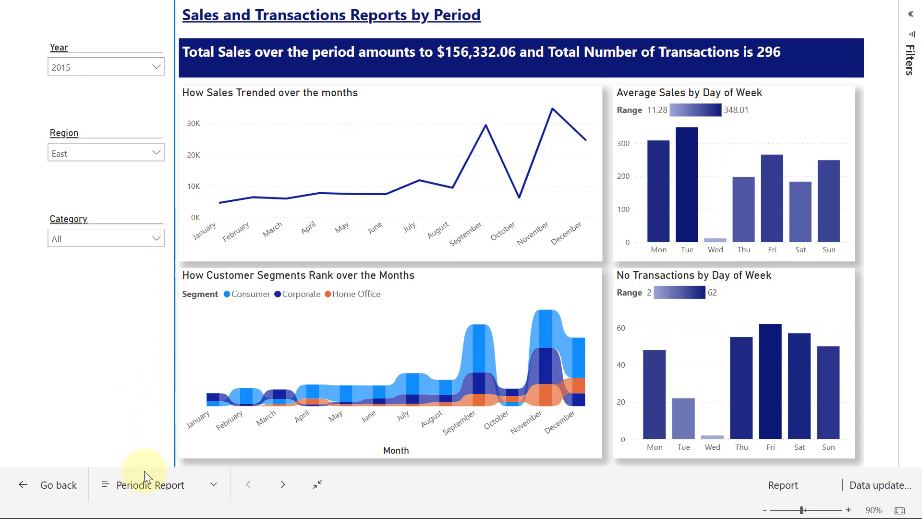
click(214, 485)
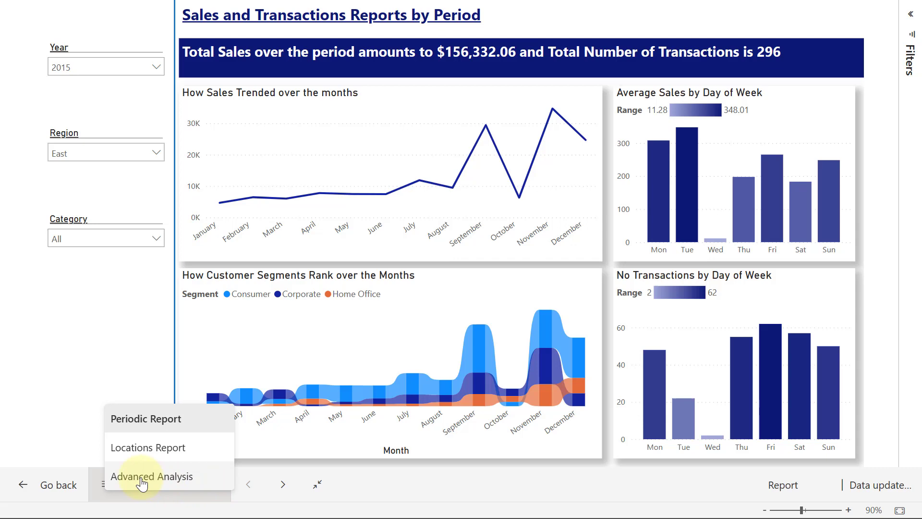
click(130, 478)
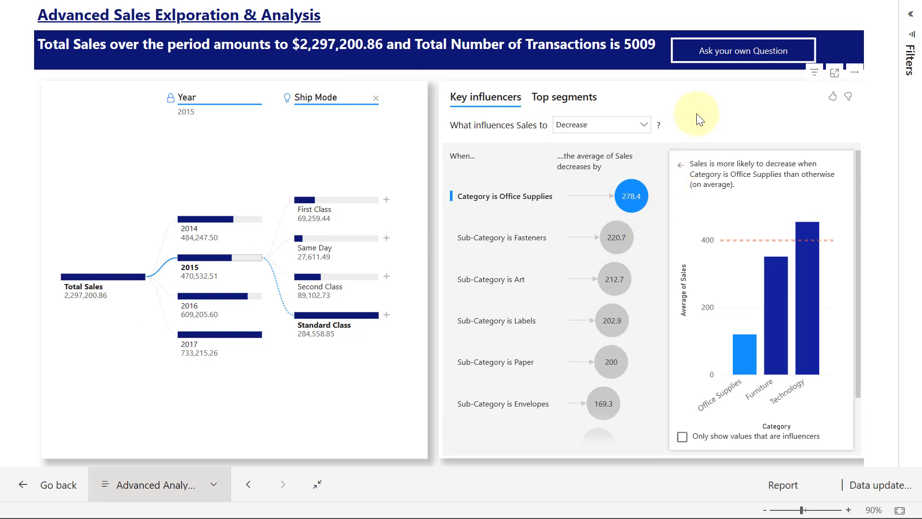
Ask Q&A 'Which region had the highest revenue in the order year 2016', answered West
click(746, 57)
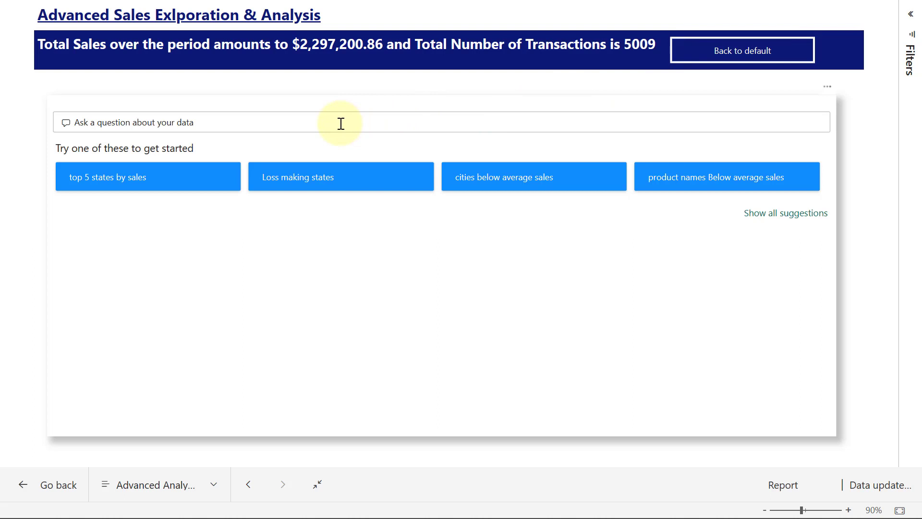
click(341, 124)
text(Which re)
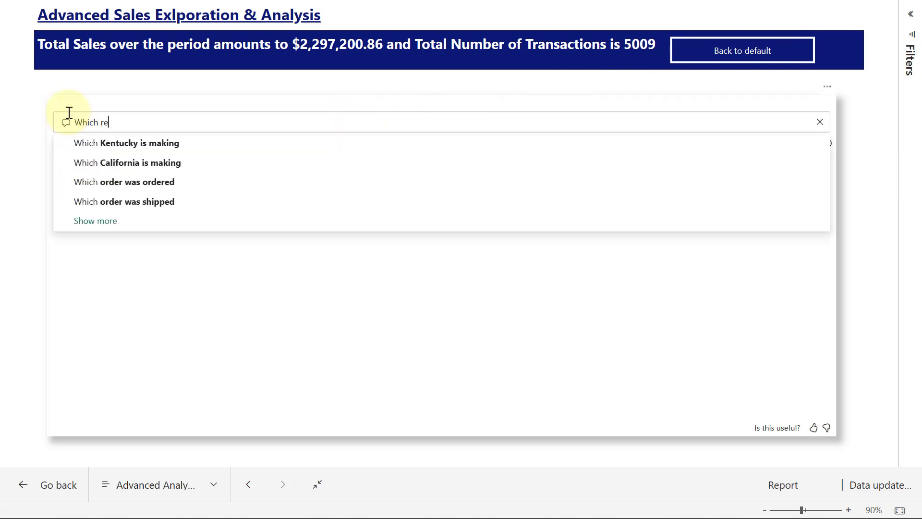
text(gion hd the)
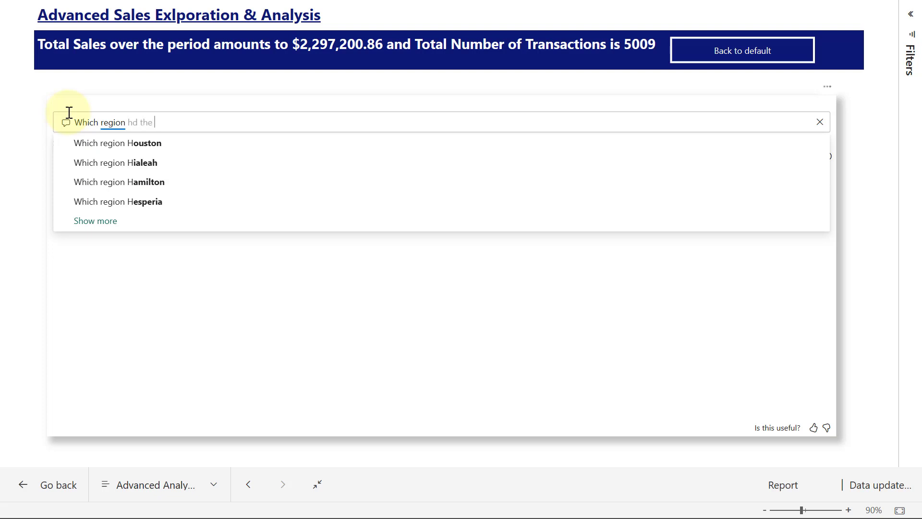
key(BackSpace)
key(BackSpace)
key(BackSpace)
key(BackSpace)
key(BackSpace)
text(ad the )
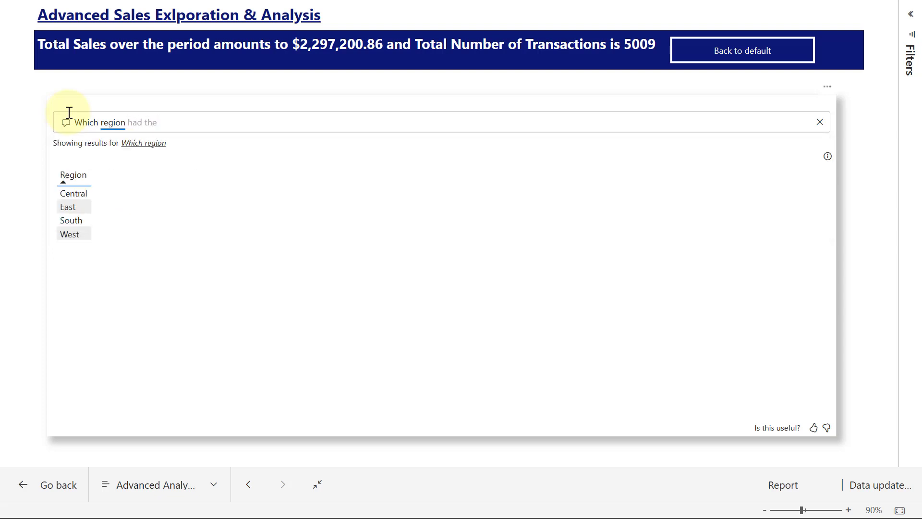
text(hghest)
key(BackSpace)
key(BackSpace)
key(BackSpace)
key(BackSpace)
key(BackSpace)
text(ighes)
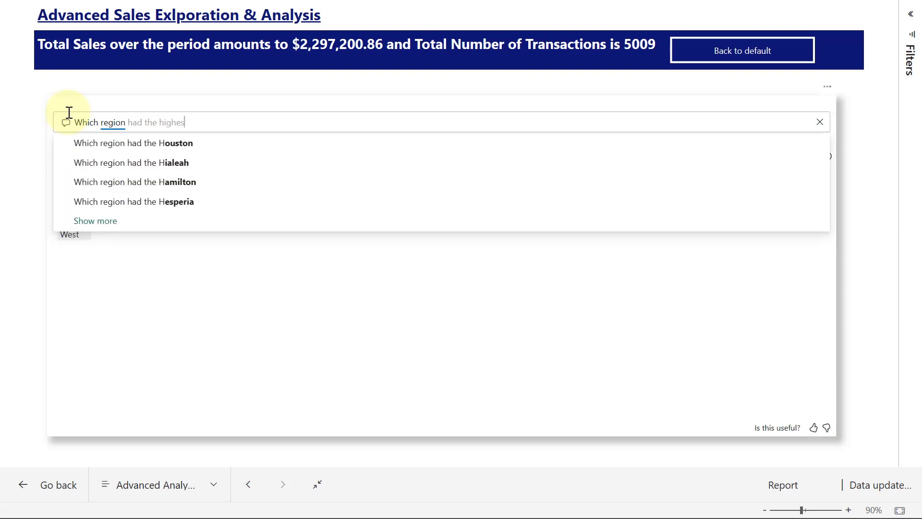
text(t revenue )
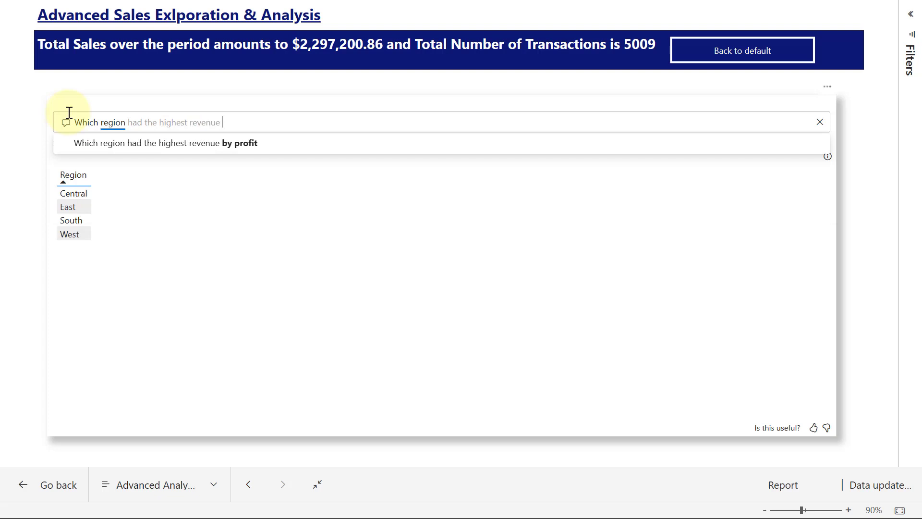
text(in the ye)
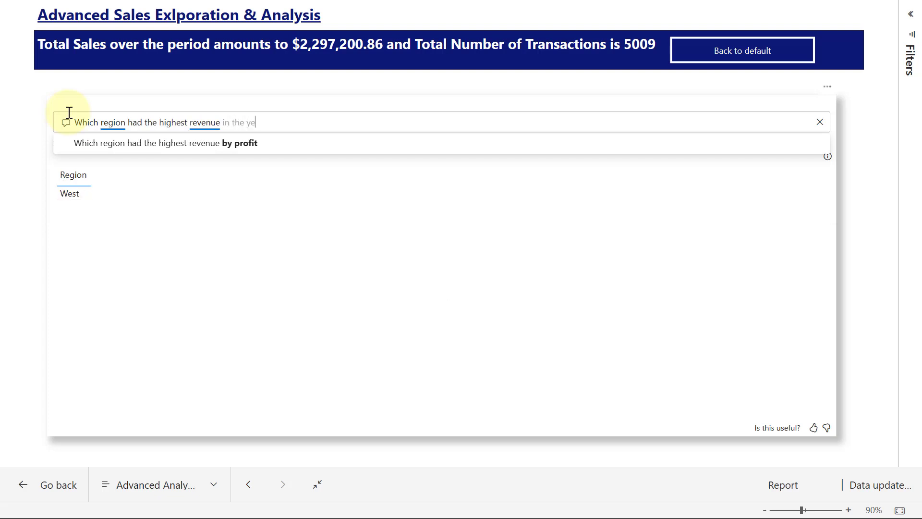
text(ar)
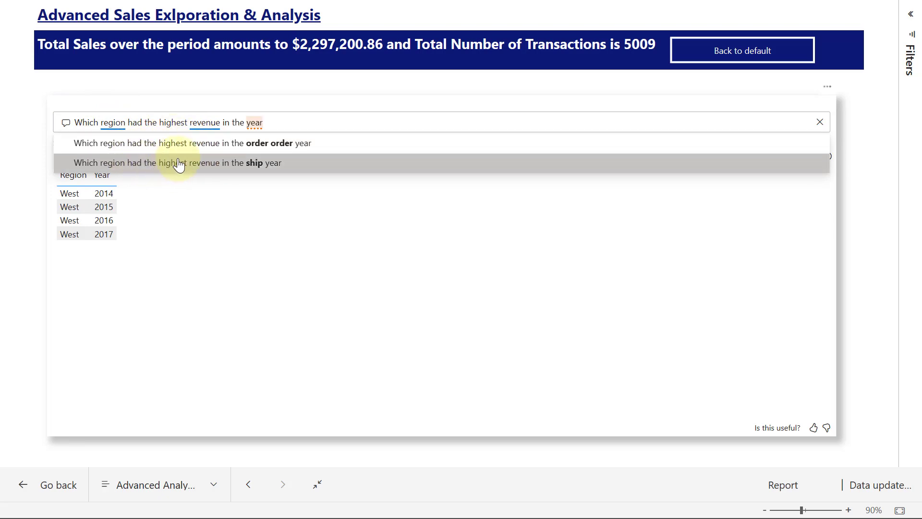
click(230, 153)
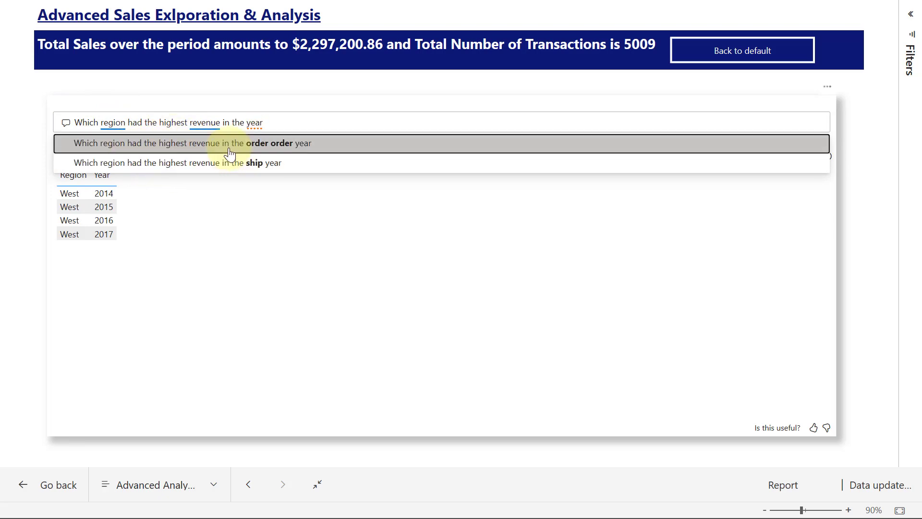
click(269, 122)
key(BackSpace)
key(BackSpace)
key(BackSpace)
key(BackSpace)
key(BackSpace)
key(BackSpace)
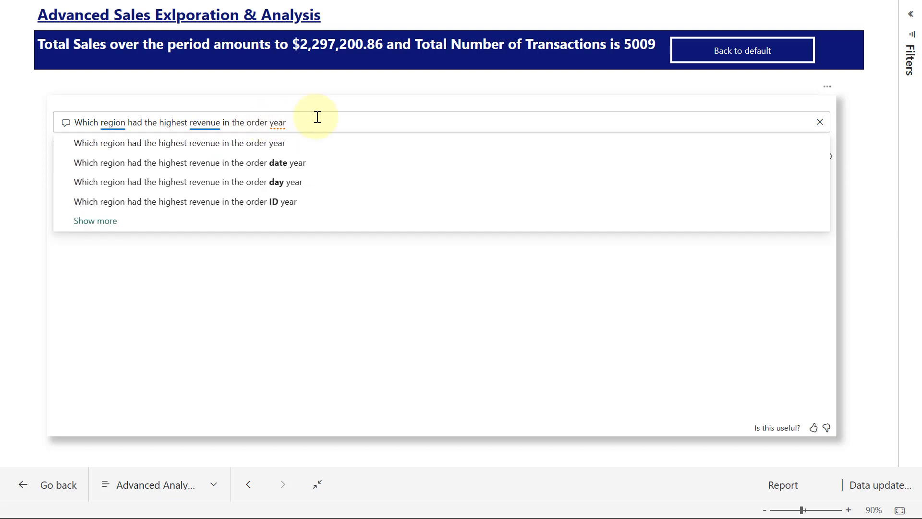
text(2)
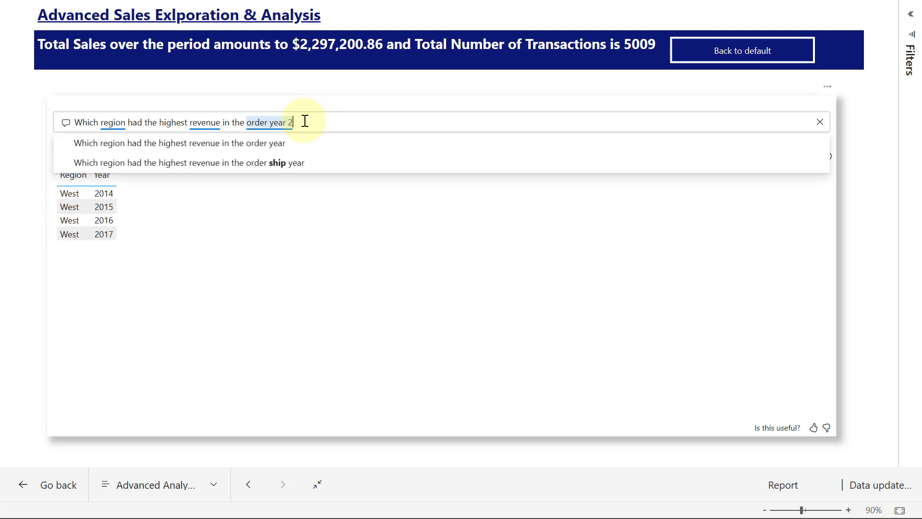
text(016)
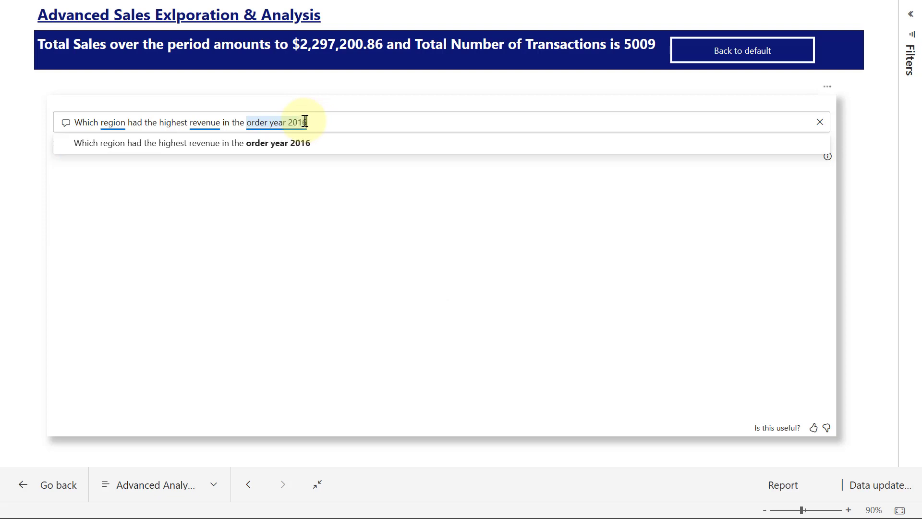
click(267, 145)
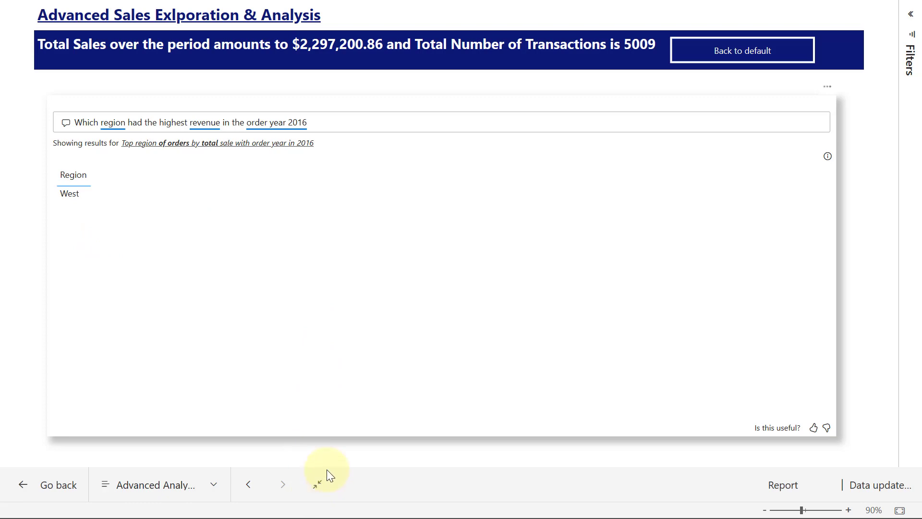
Exit full screen, then view the Send link sharing dialog and close it
click(318, 485)
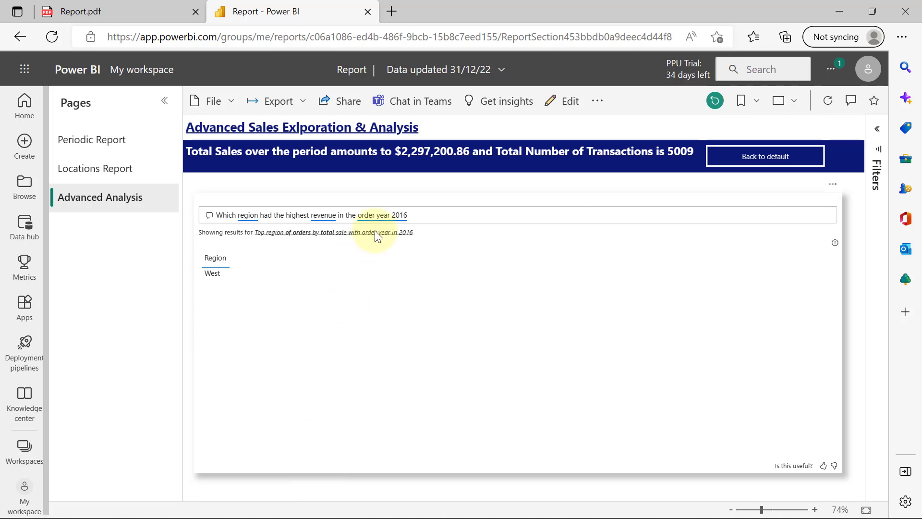
click(339, 112)
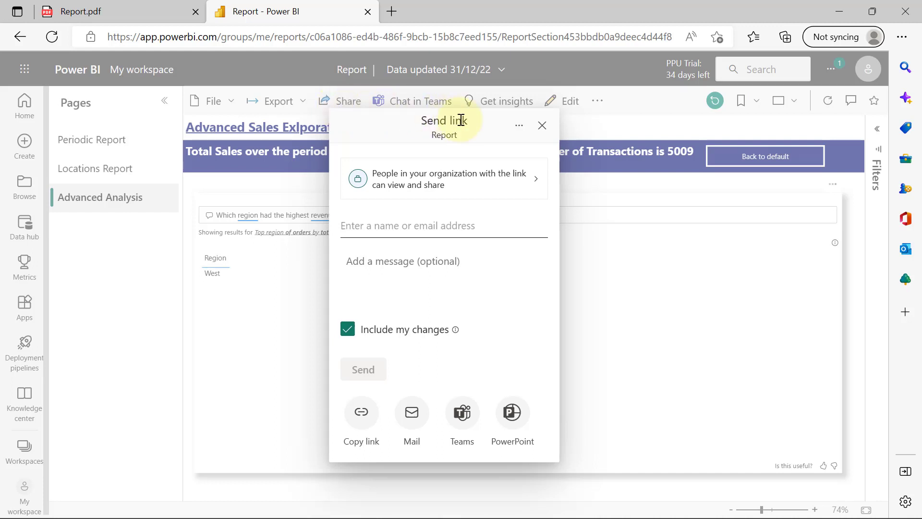
click(542, 127)
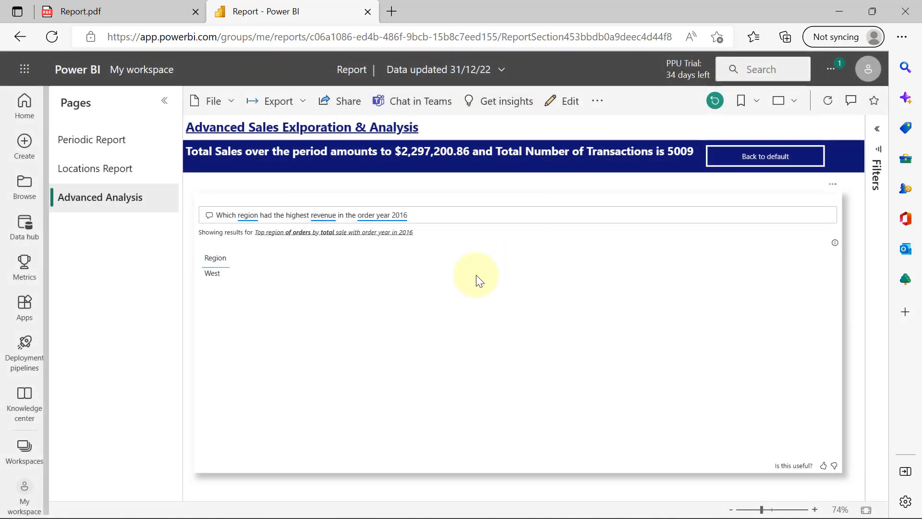
Attempt File > Embed report > Publish to web (public) for the report
click(226, 105)
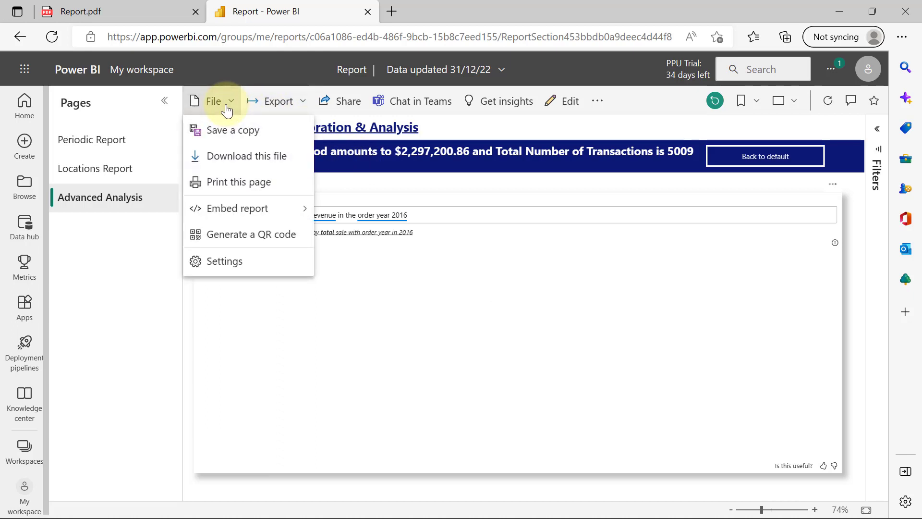
mouse_move(242, 211)
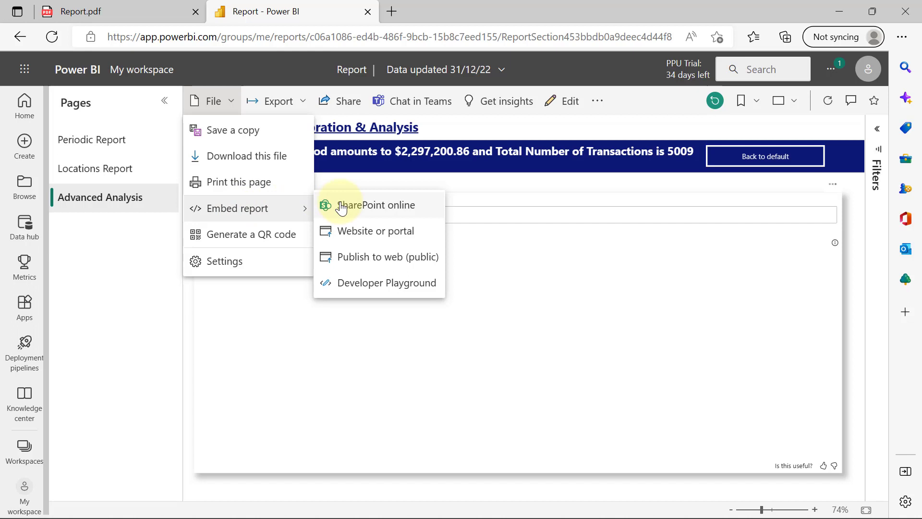
click(356, 265)
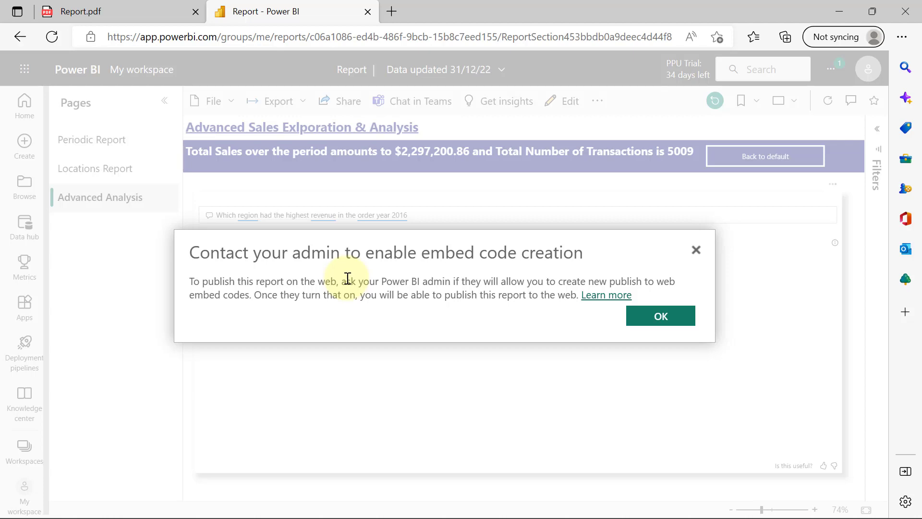
In the Admin portal, set Publish to web to allow existing and new embed codes and apply
click(662, 317)
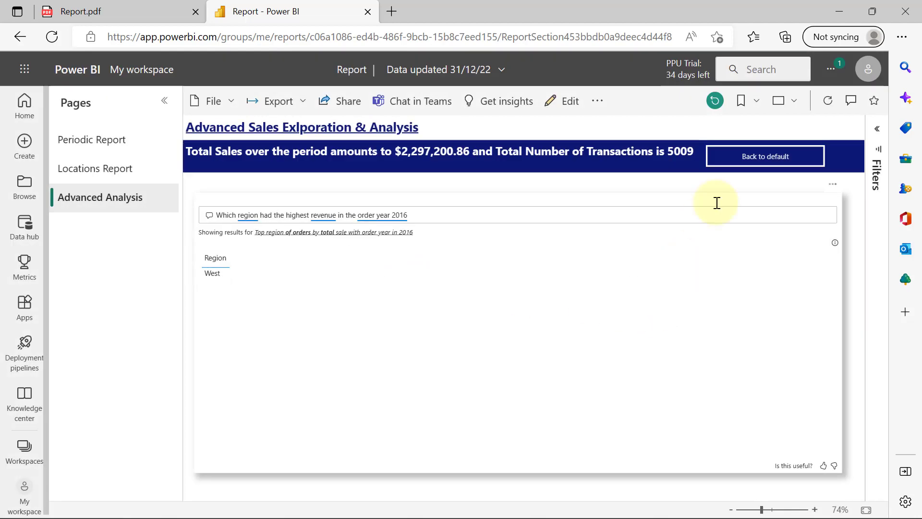
click(830, 75)
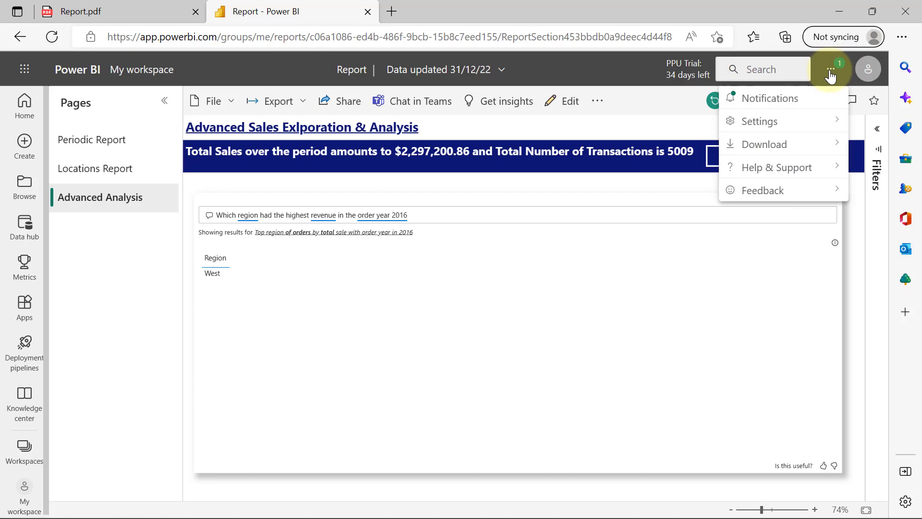
click(768, 119)
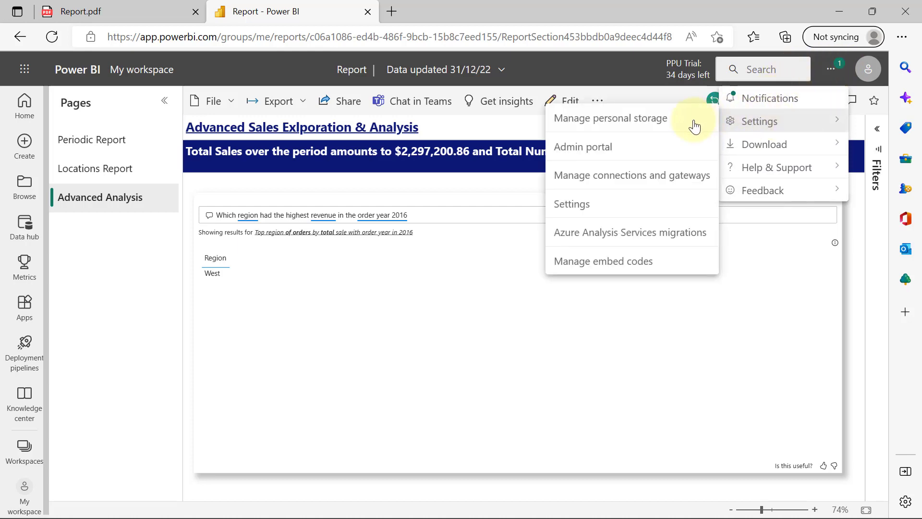
click(580, 159)
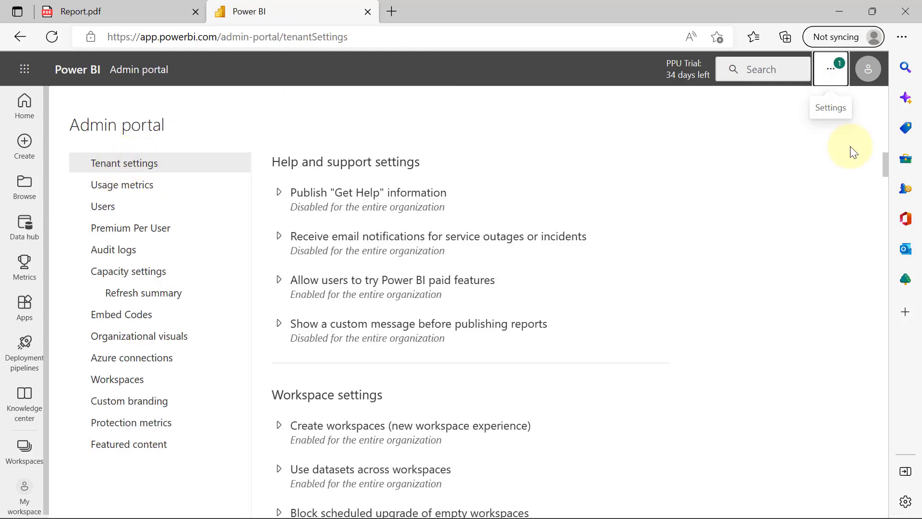
drag(886, 162, 886, 212)
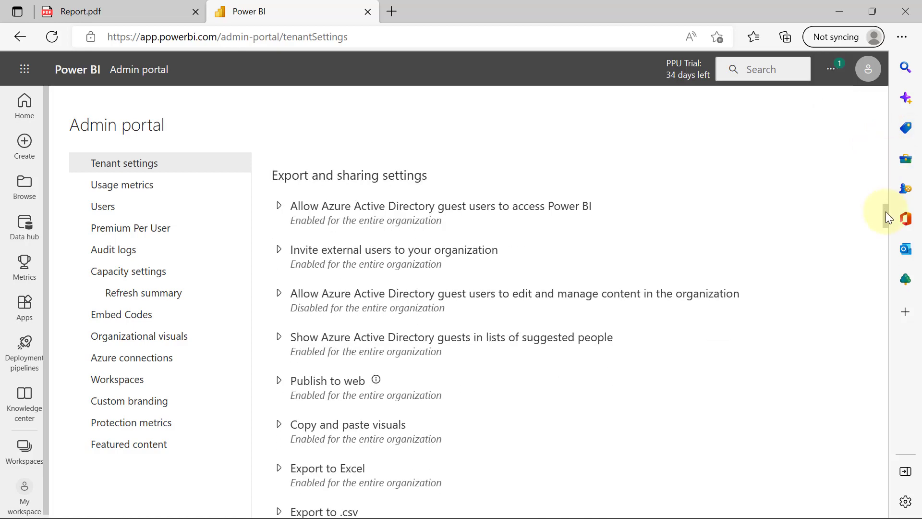
click(278, 380)
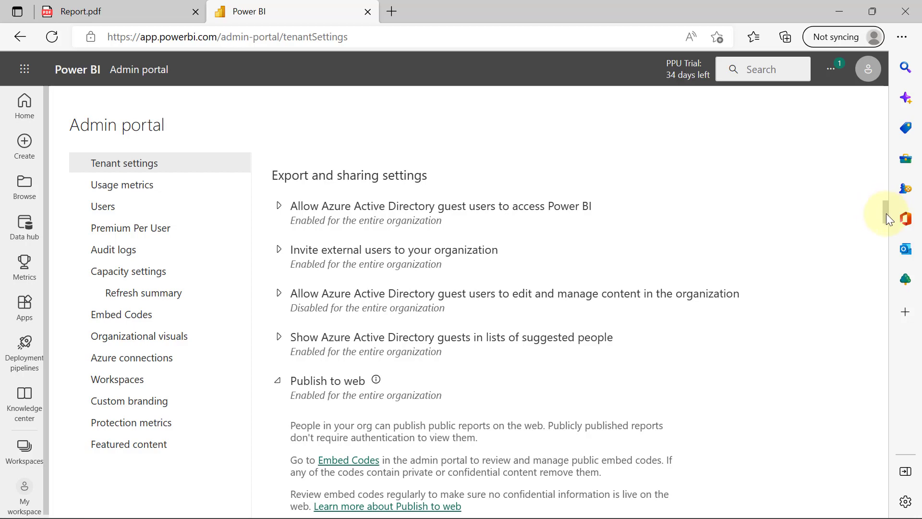
scroll(885, 214, down, 2)
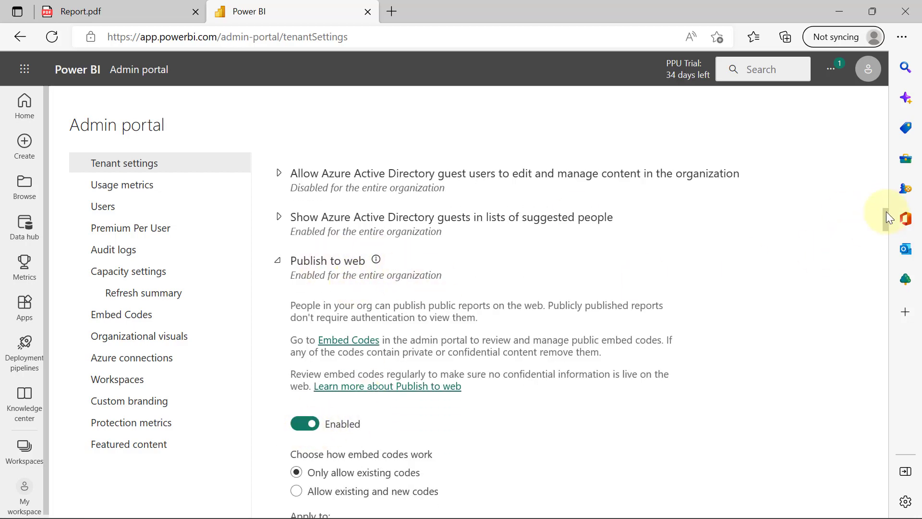
scroll(886, 212, down, 3)
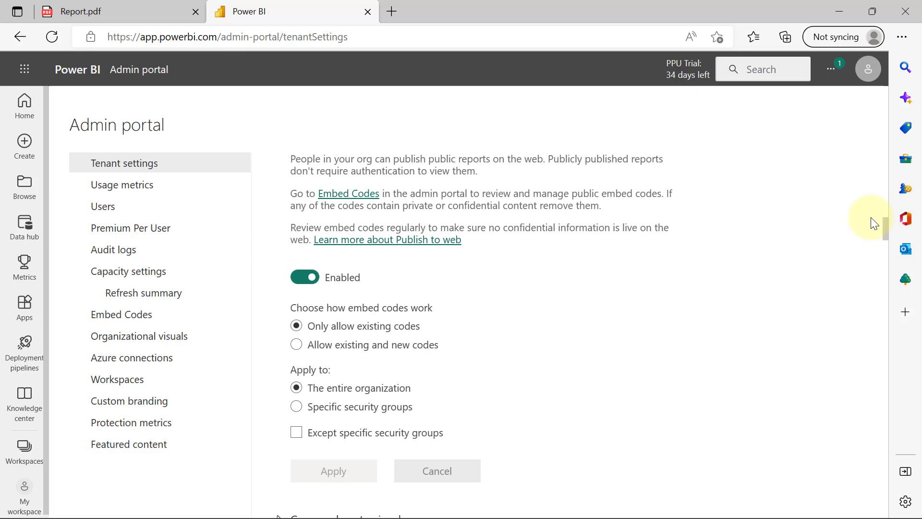
click(297, 347)
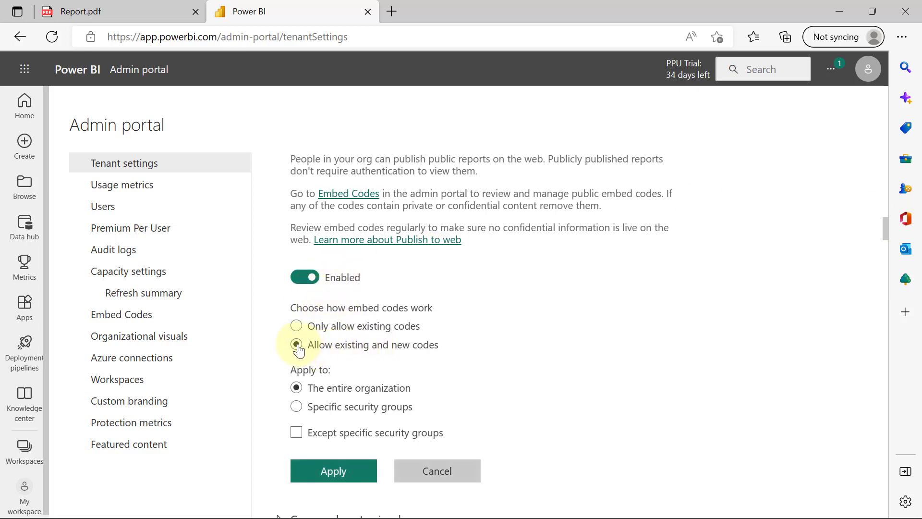
click(339, 472)
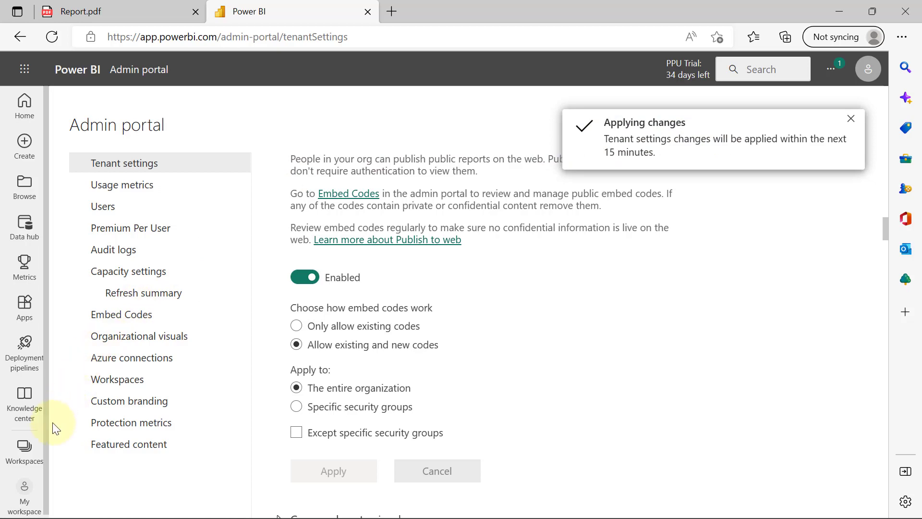
Publish the sales report from My workspace to the public web with an embed code, and copy its link
click(22, 497)
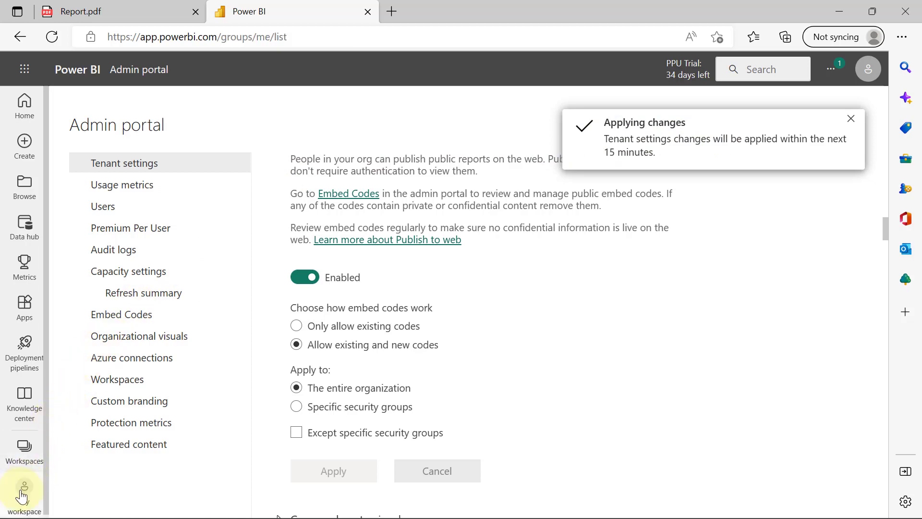
click(130, 389)
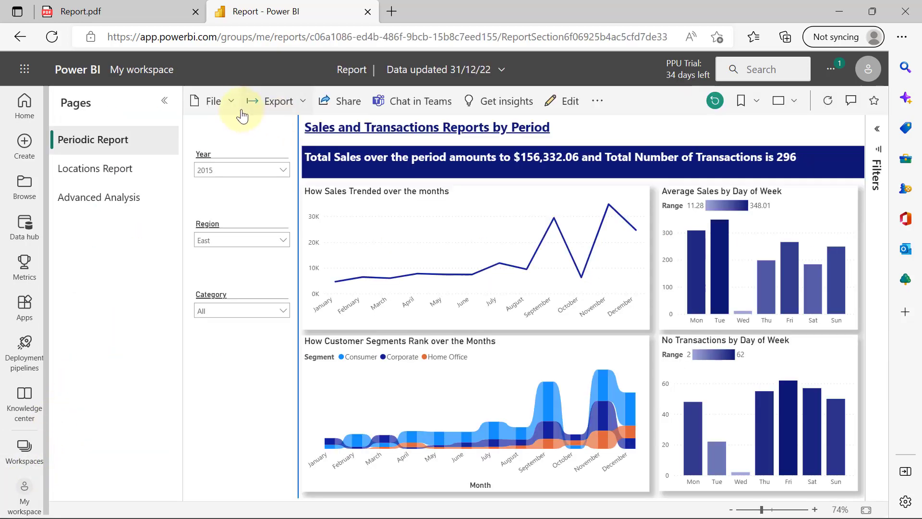
click(232, 102)
mouse_move(241, 206)
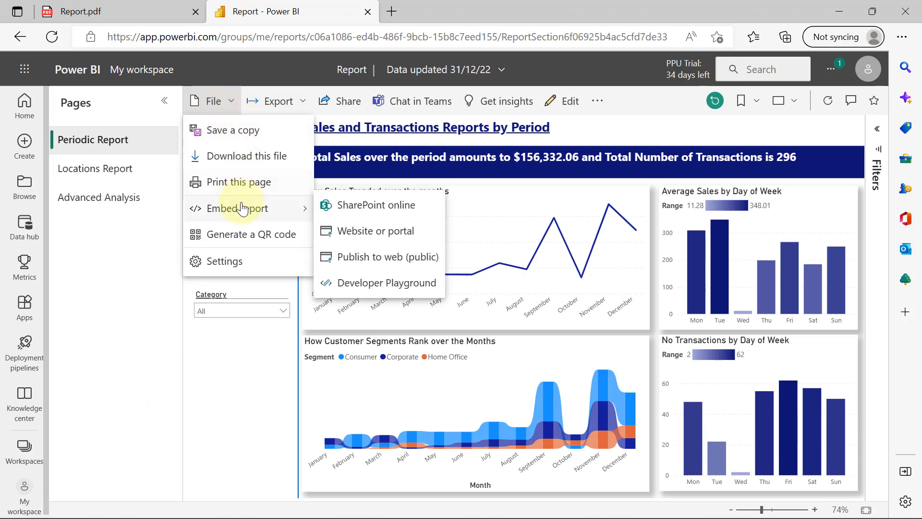
click(374, 258)
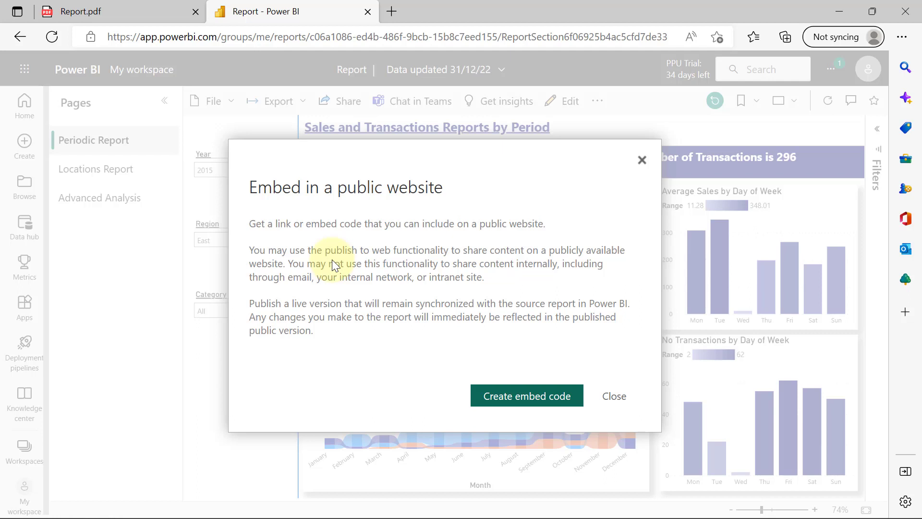
click(521, 398)
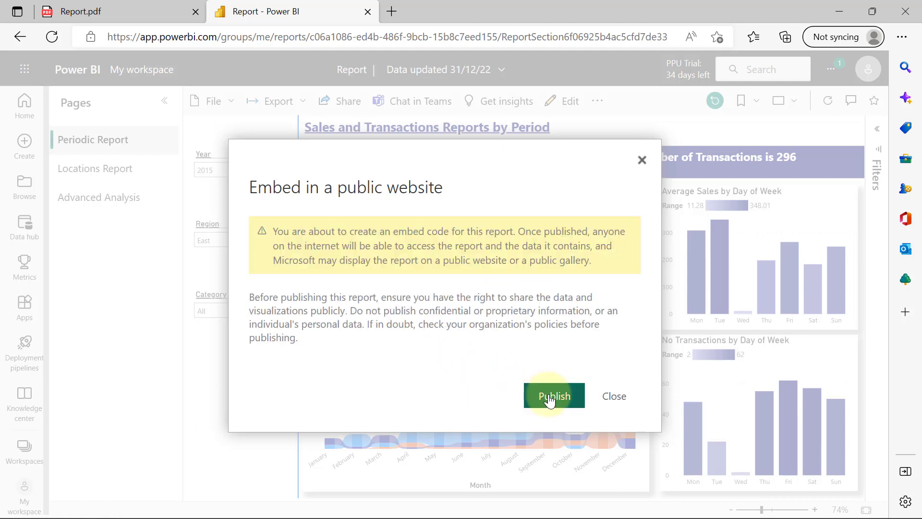
click(552, 396)
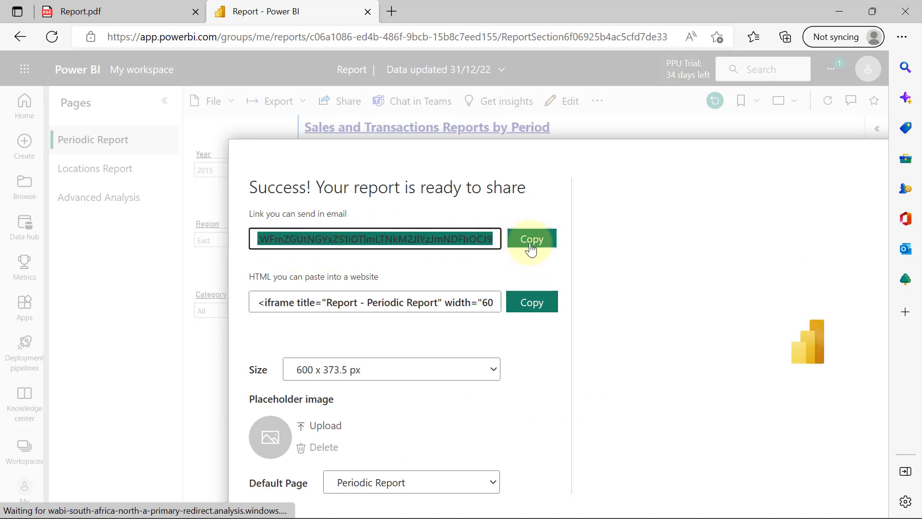
click(530, 247)
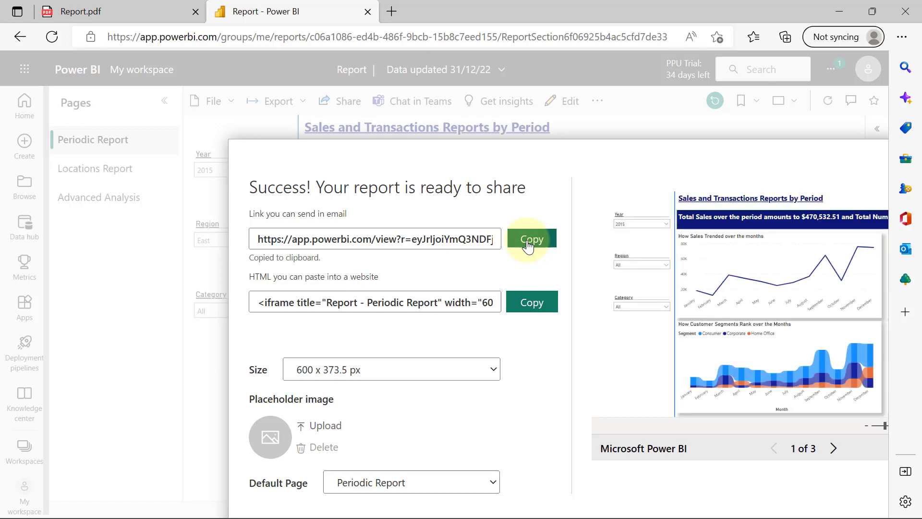
Load the copied public report link in a new browser tab and view it full screen
click(391, 12)
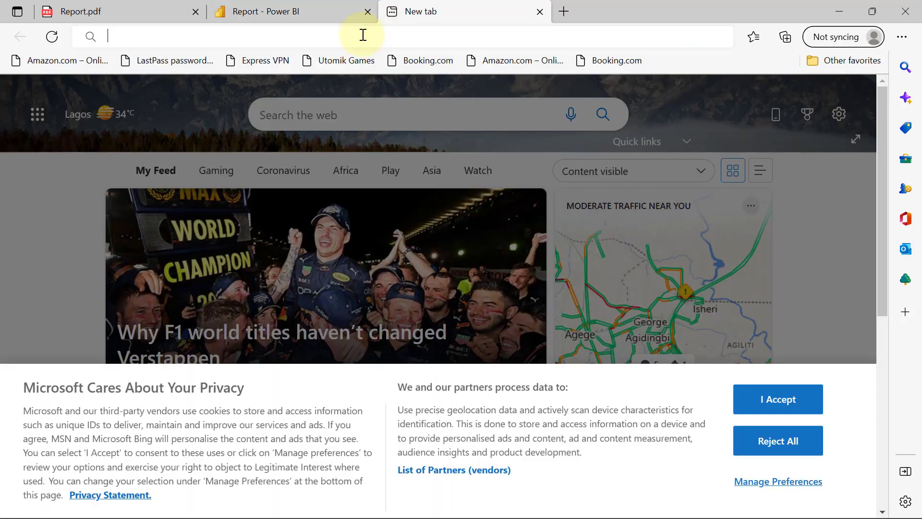
click(364, 36)
key(ctrl+v)
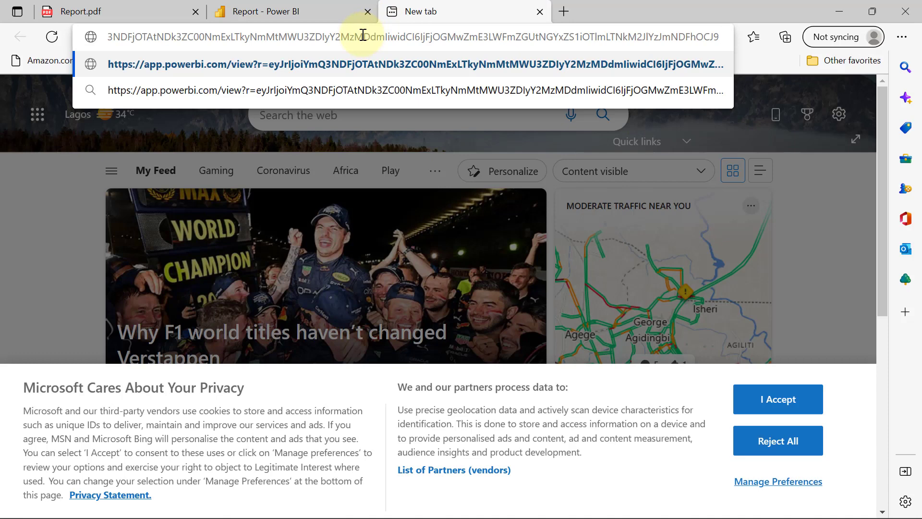
key(Return)
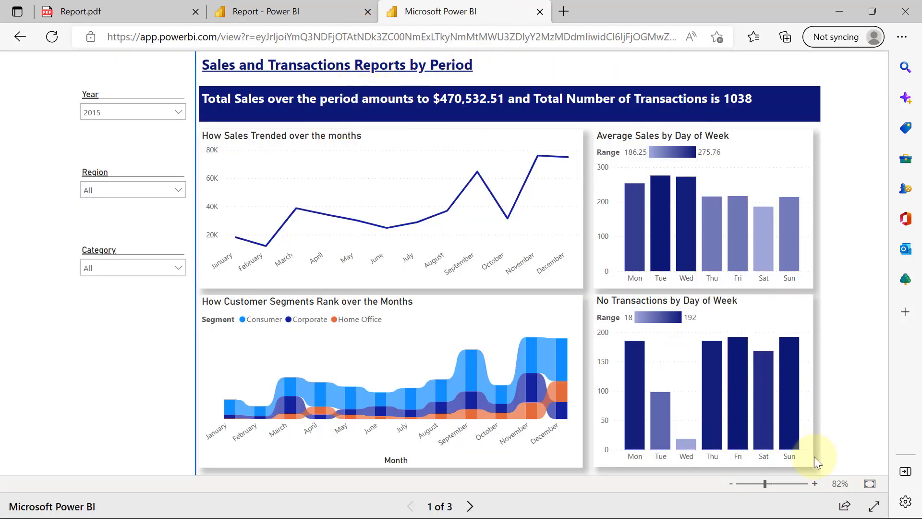
click(875, 506)
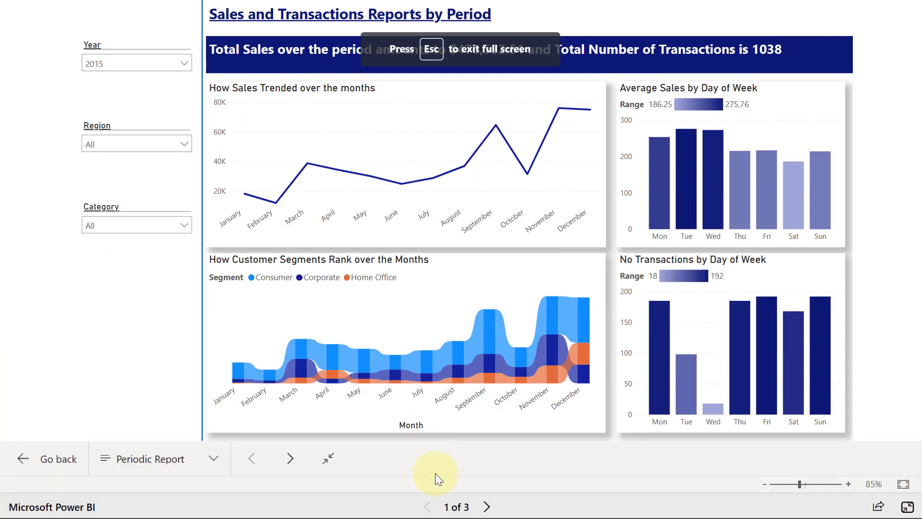
Browse to the next page, return to Periodic Report, and drill through October to Locations
click(487, 507)
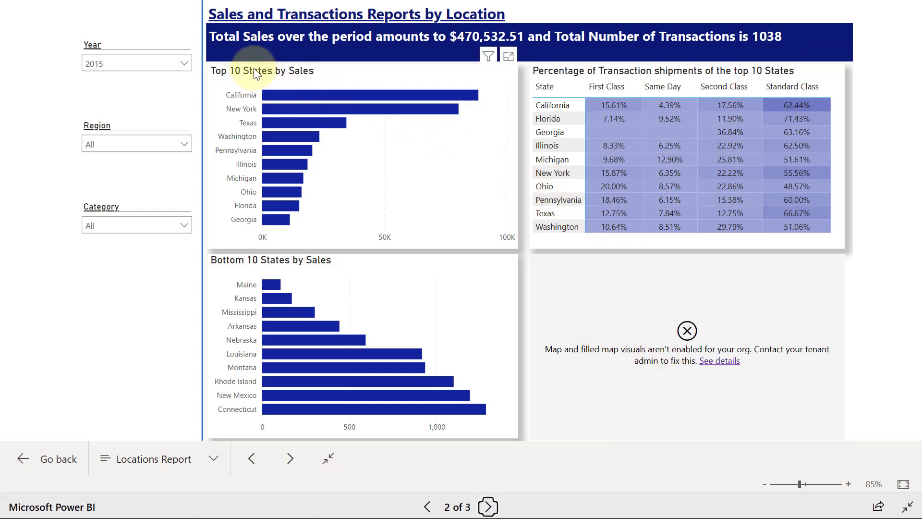
mouse_move(294, 93)
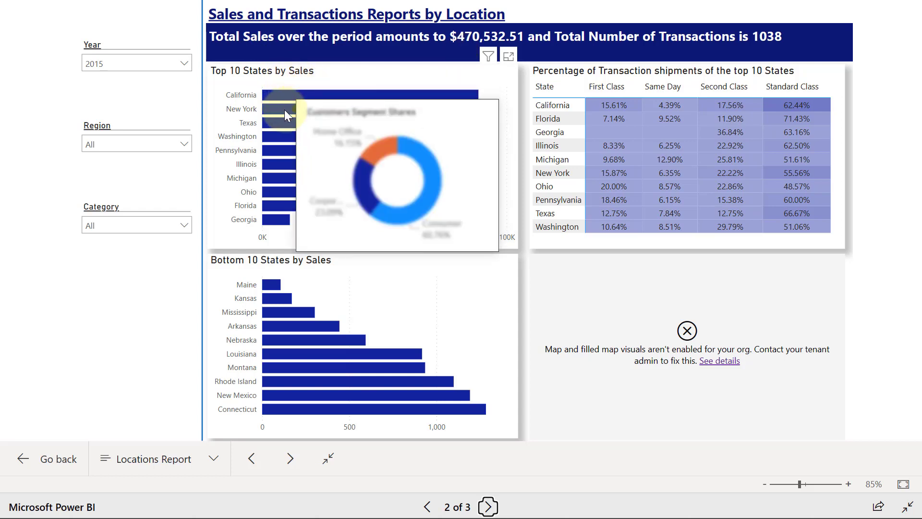
click(424, 507)
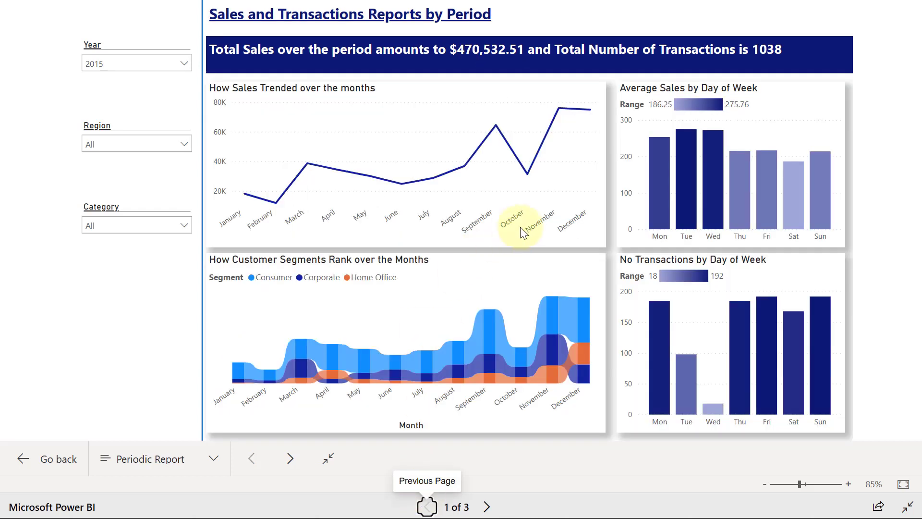
right_click(528, 176)
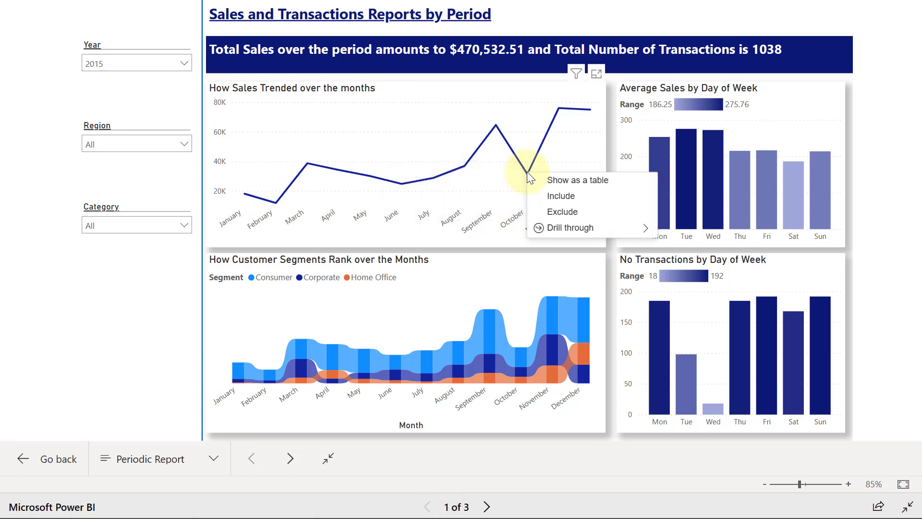
mouse_move(565, 233)
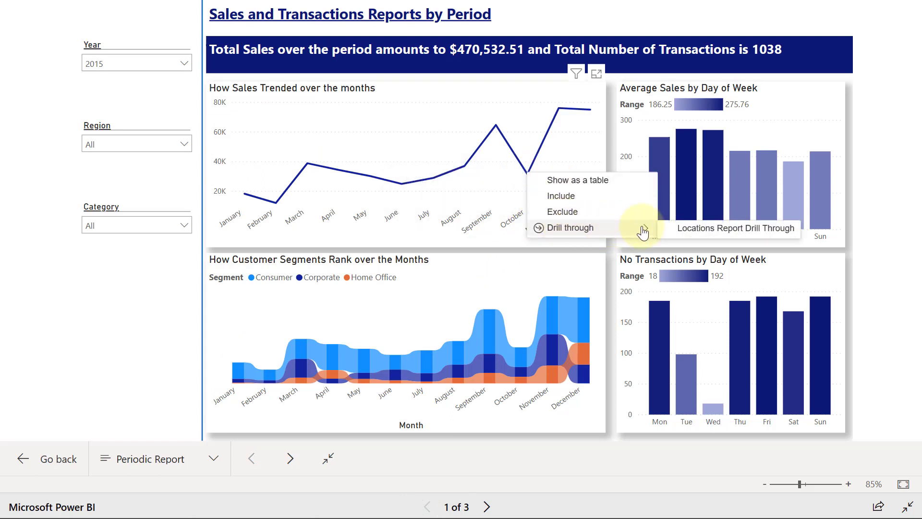
click(694, 232)
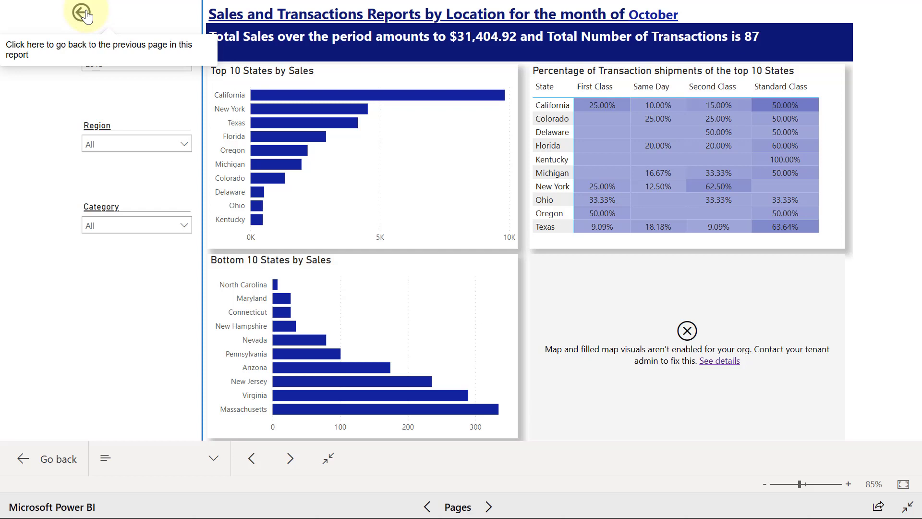
click(82, 13)
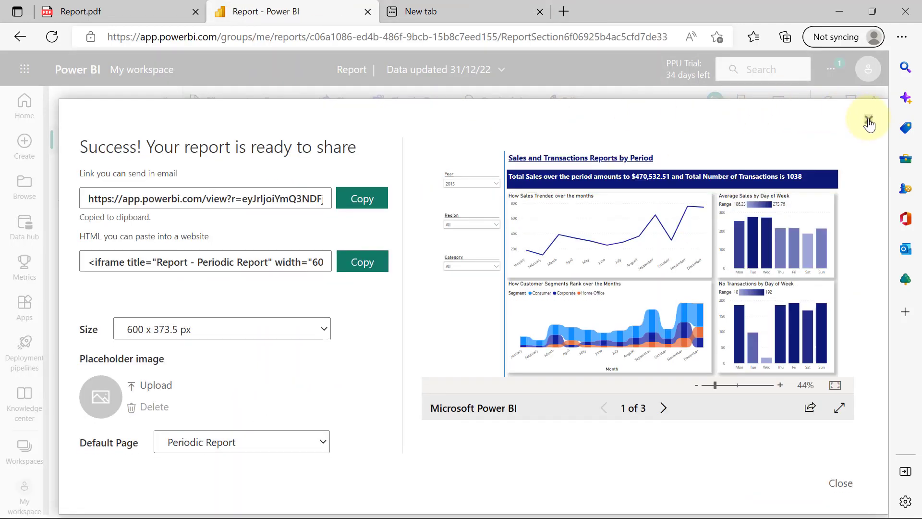
In the Admin portal, enable Map and filled map visuals and apply the setting
click(869, 119)
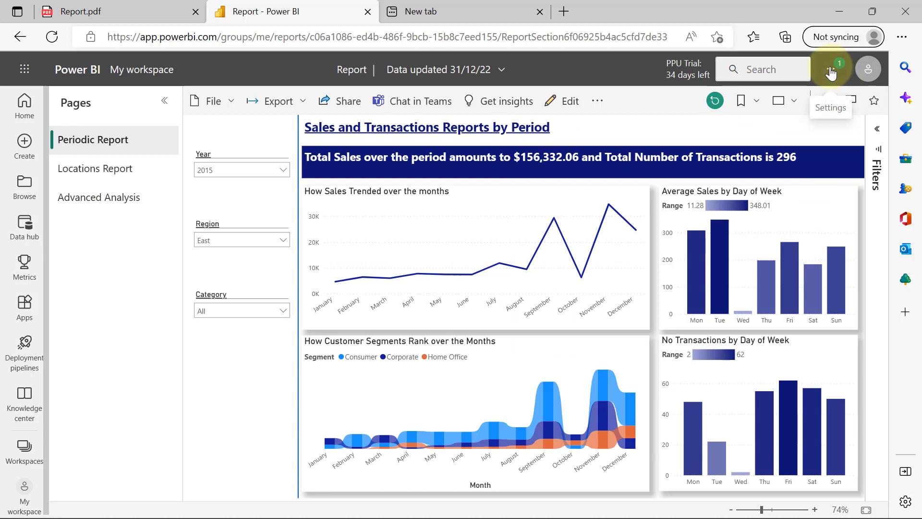
click(831, 71)
mouse_move(755, 120)
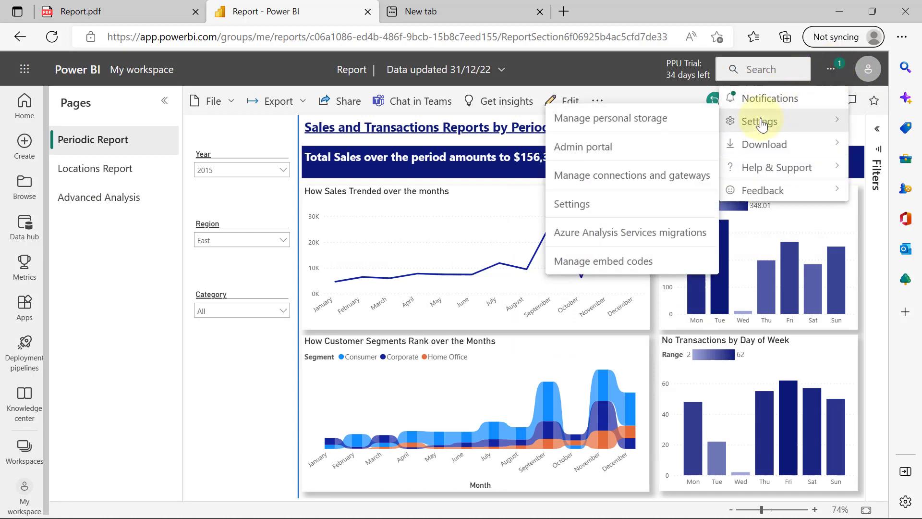
click(581, 149)
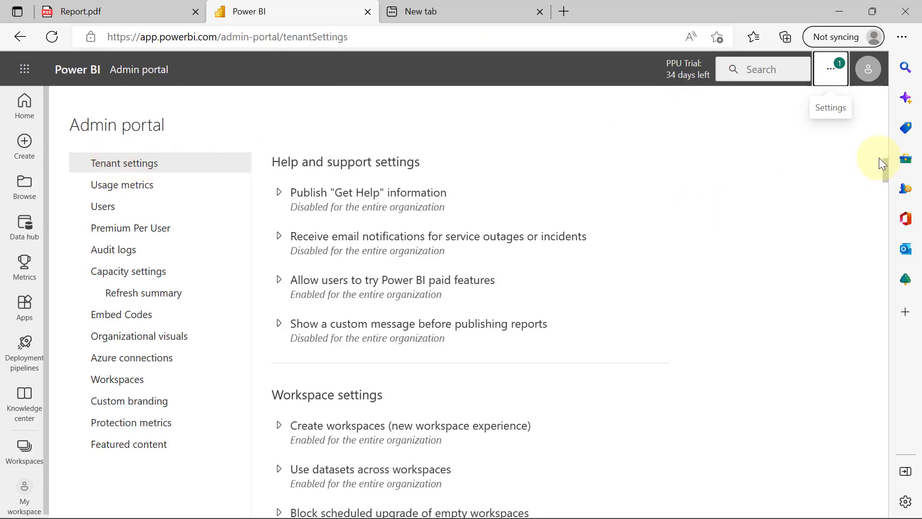
drag(885, 182, 884, 314)
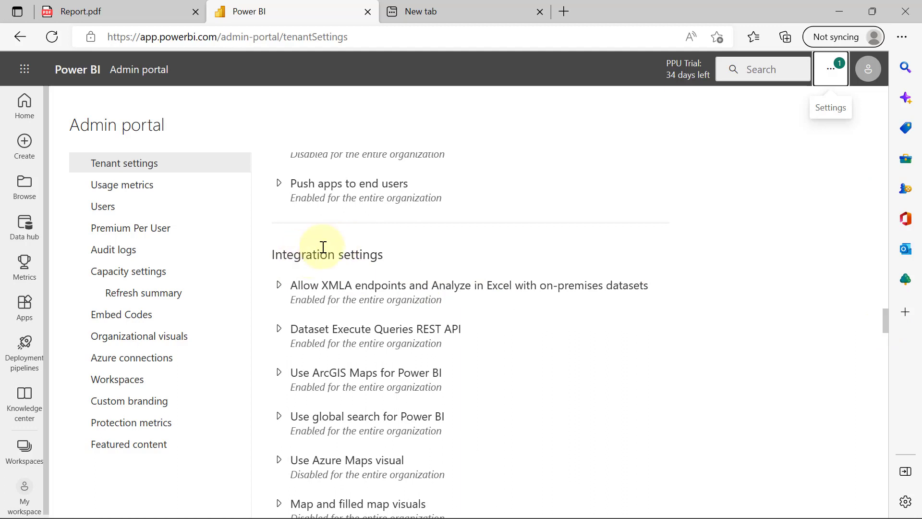
scroll(448, 382, down, 3)
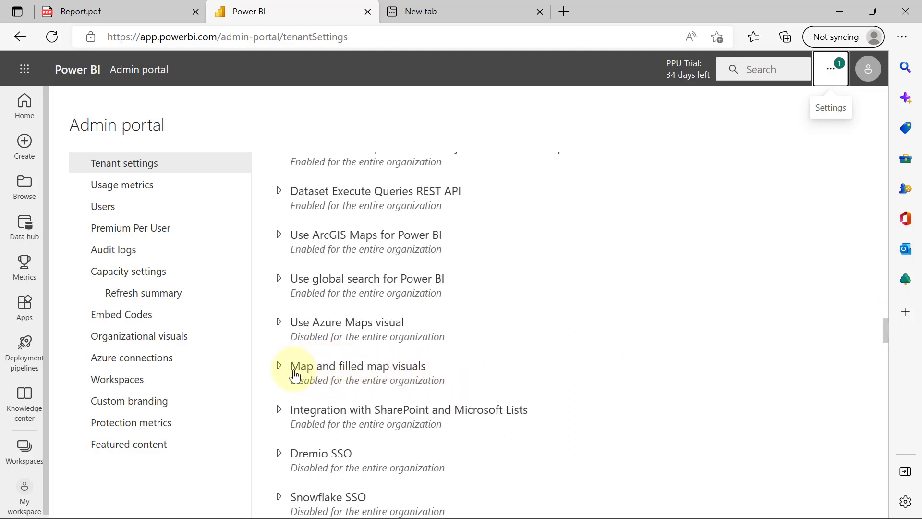
click(279, 368)
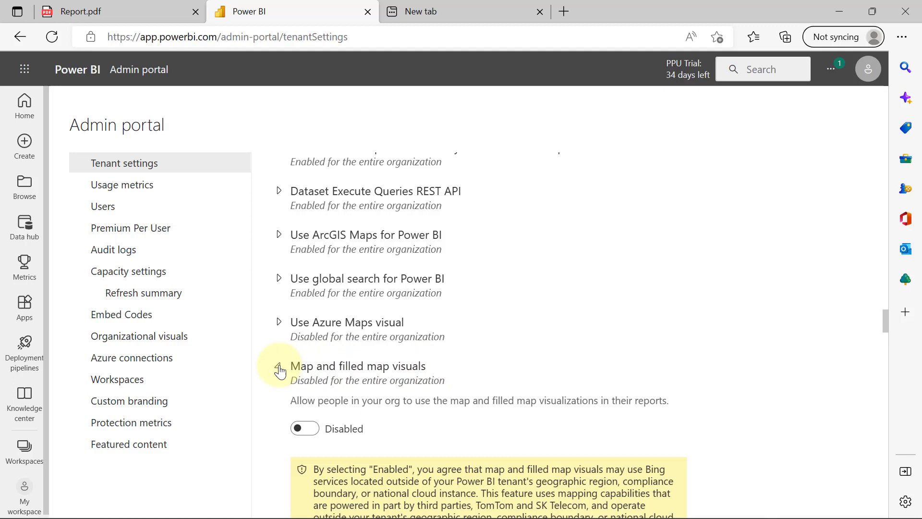
click(304, 429)
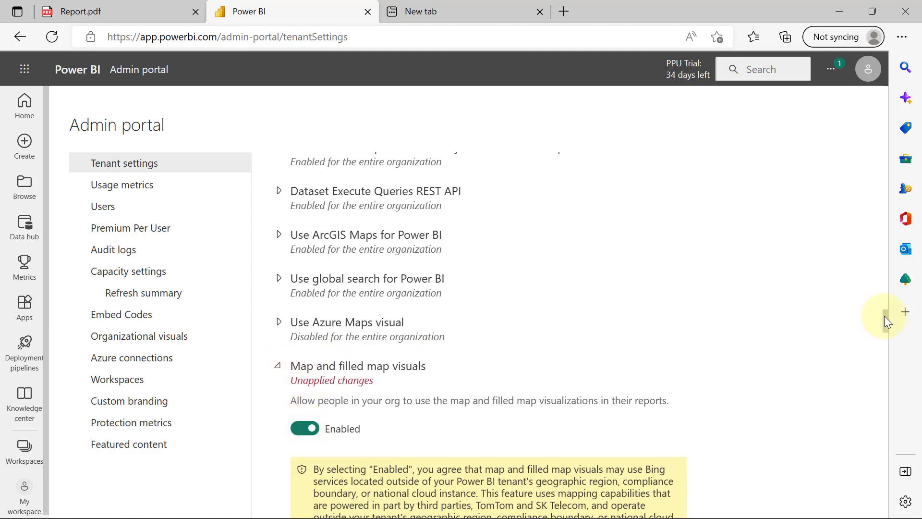
drag(886, 321, 884, 330)
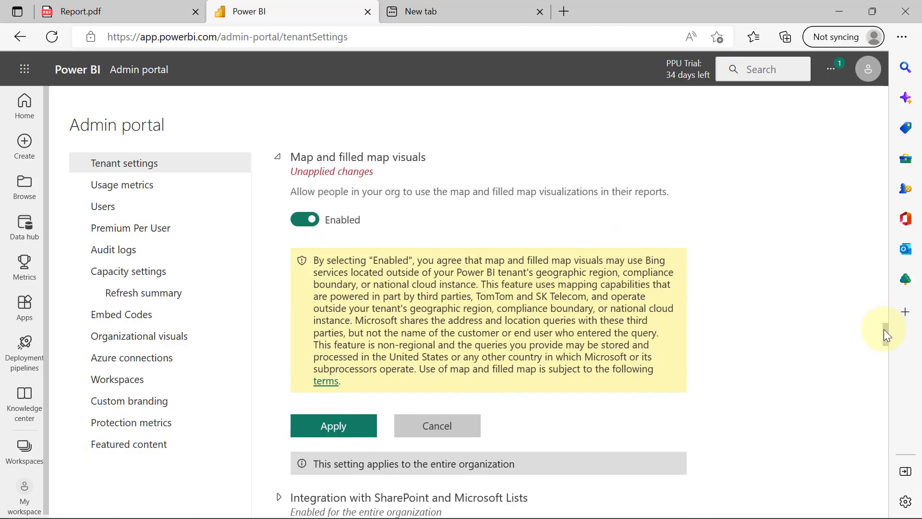
click(341, 434)
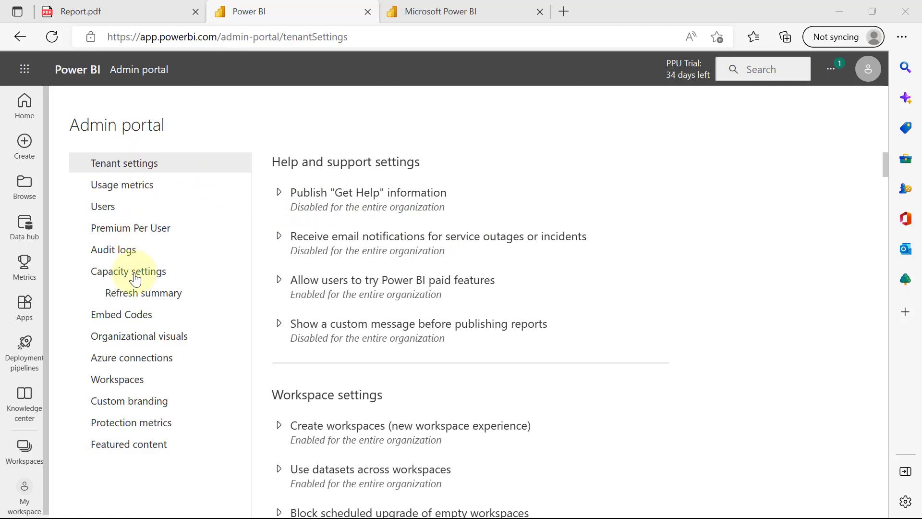
Check the Report's embed code in the Embed Codes list without deleting it, then return to My workspace
click(115, 319)
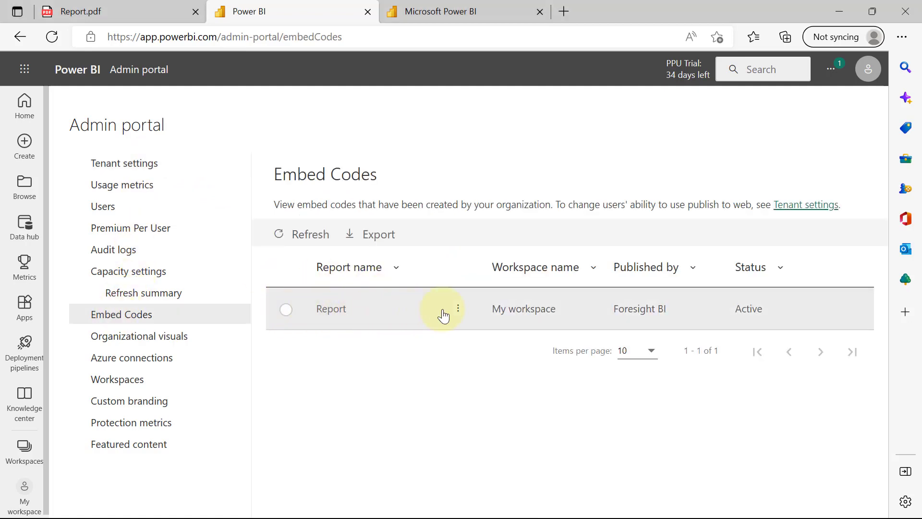
click(457, 310)
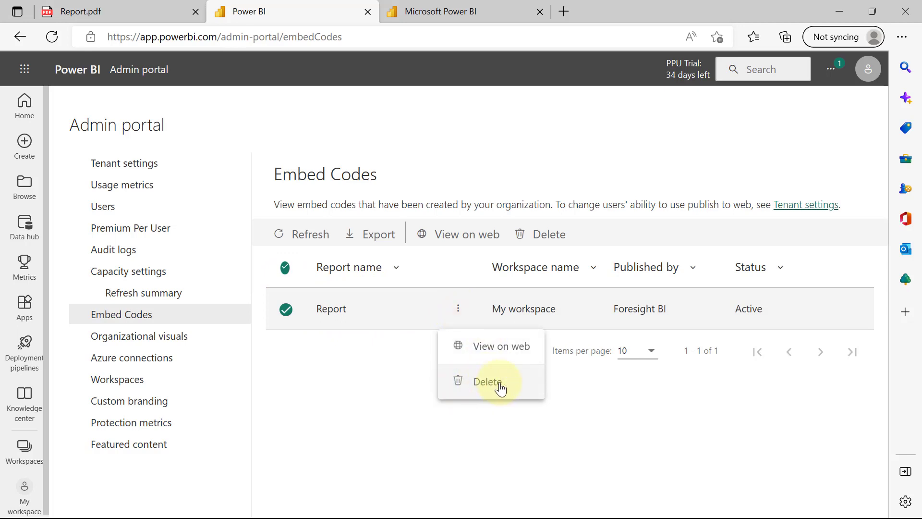
click(288, 384)
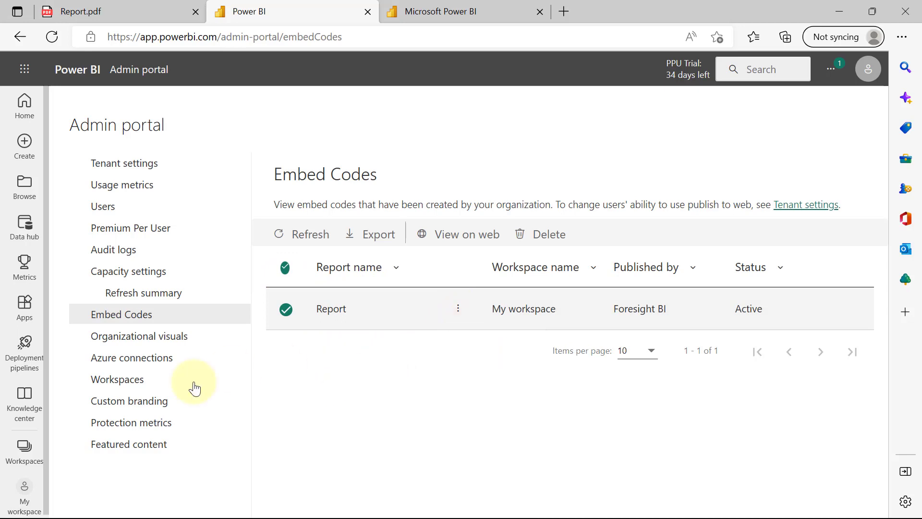
click(36, 489)
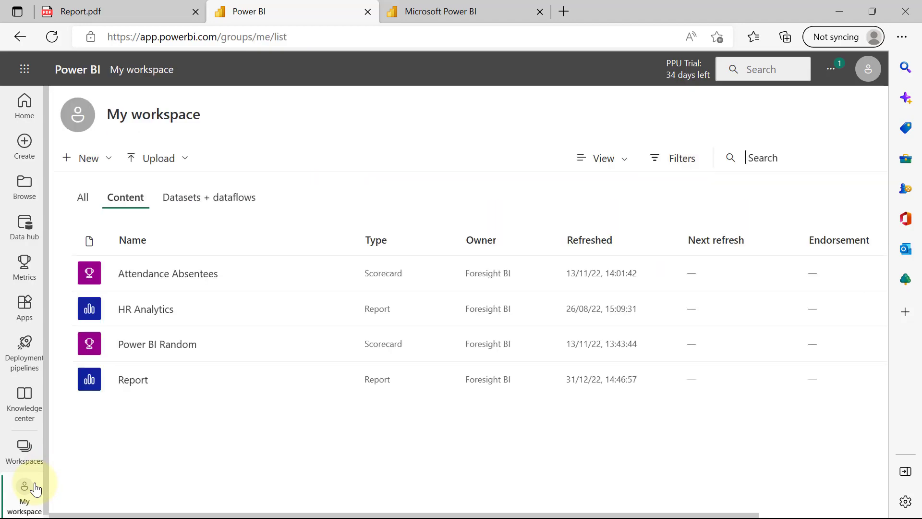